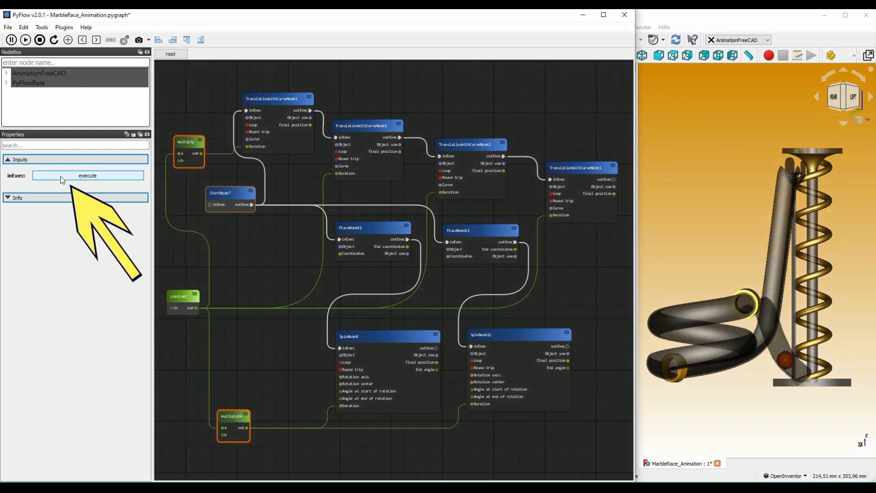
Step: Execute the start node of the finished graph to play the marble race animation
left_click(62, 179)
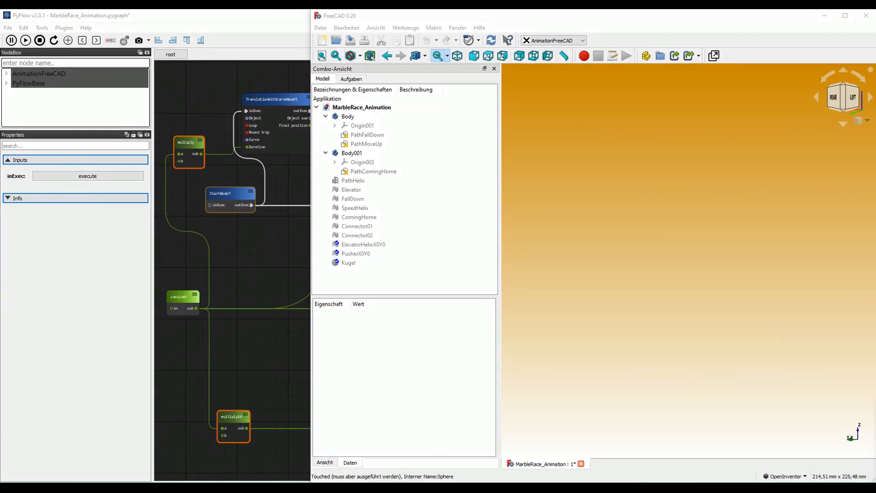
Step: Select the Kugel sphere in FreeCAD and examine the marble's path sketches from above
left_click(348, 263)
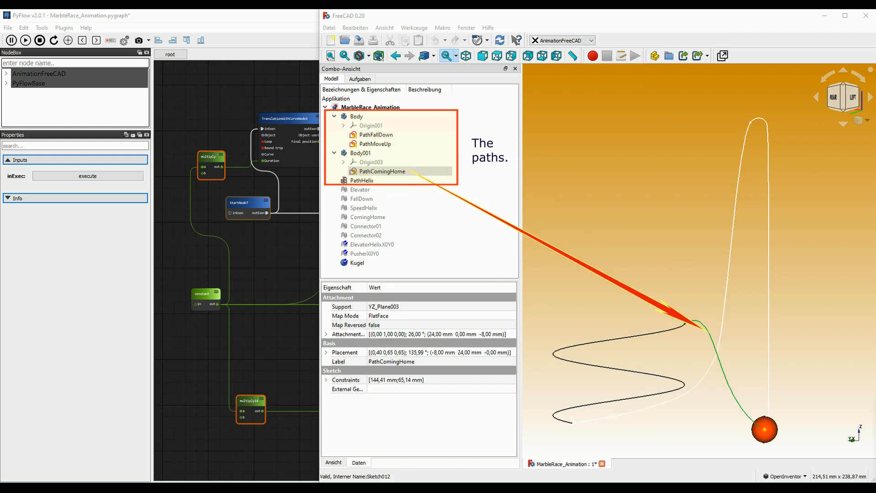
left_click(842, 125)
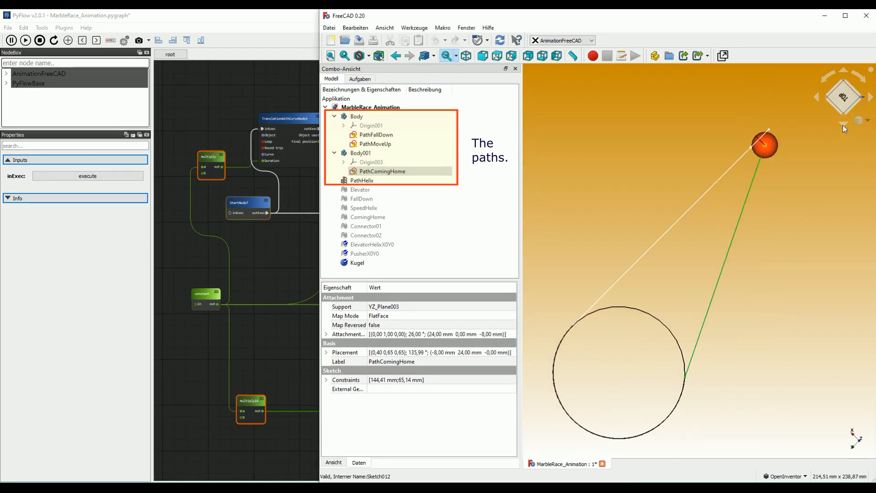
left_click(845, 71)
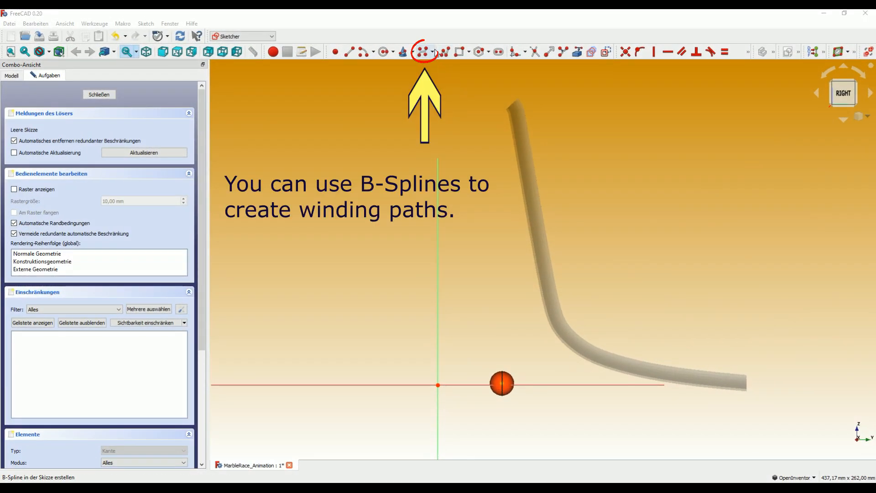
Step: Draw an open B-spline with eleven control points along the curved tube, adjusting the fourth and third points to refine its shape
left_click(432, 52)
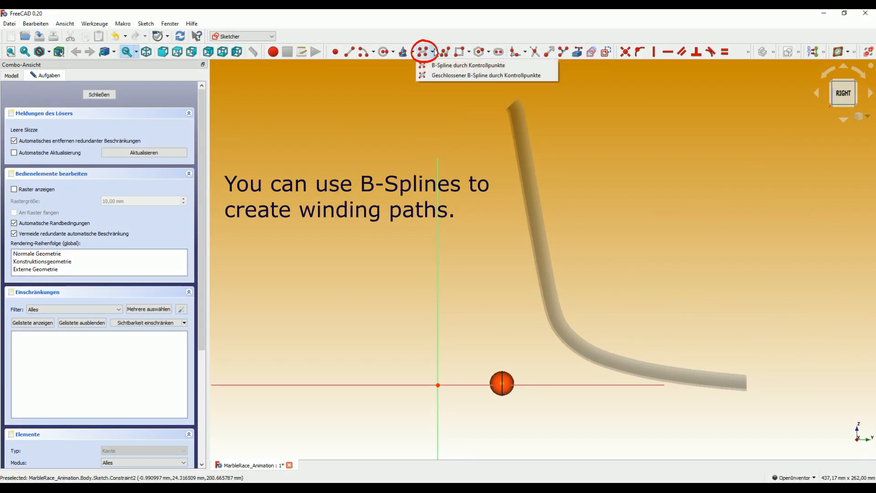
left_click(523, 69)
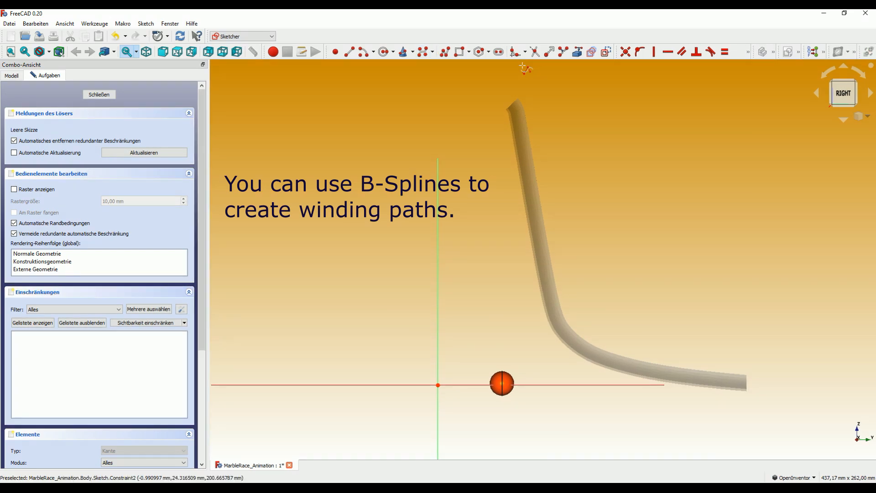
left_click(516, 97)
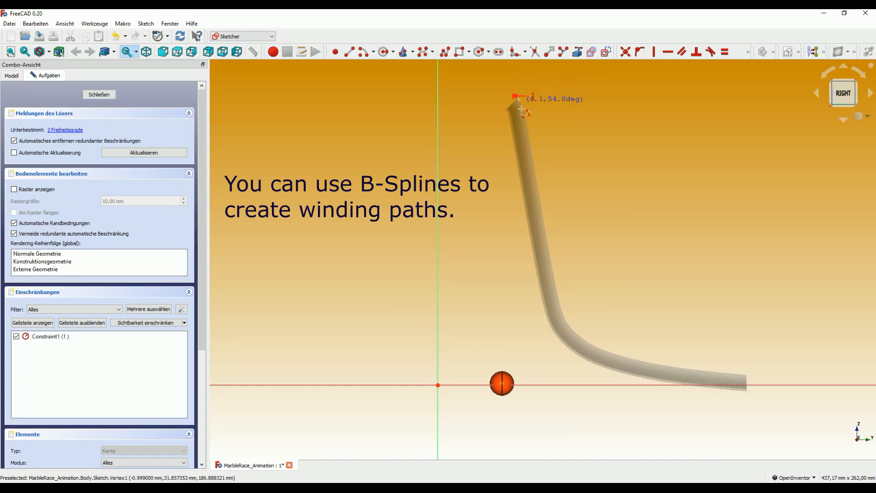
left_click(524, 116)
left_click(530, 135)
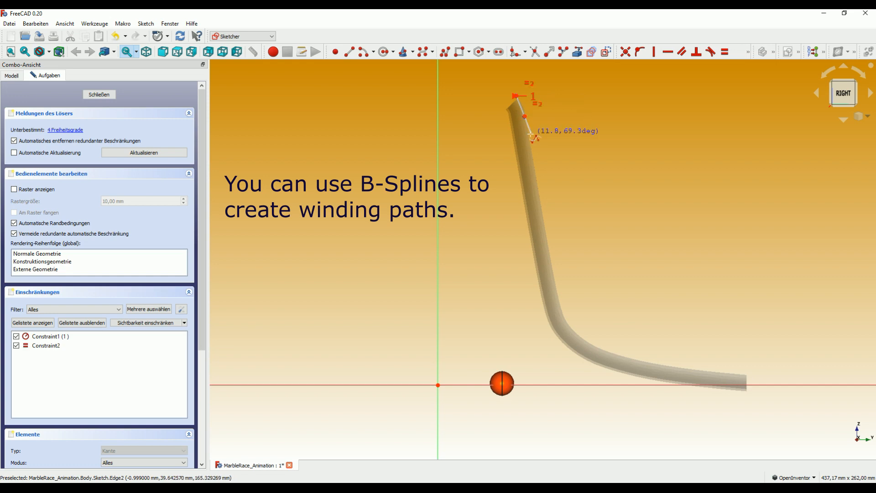
left_click(552, 270)
left_click(562, 312)
left_click(574, 331)
left_click(590, 342)
left_click(610, 353)
left_click(647, 361)
left_click(692, 368)
left_click(746, 375)
right_click(771, 295)
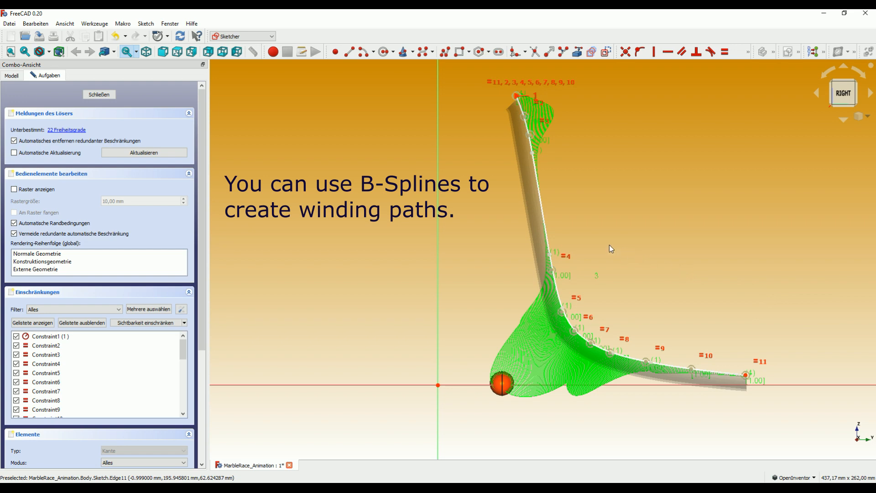
left_click_drag(552, 275, 557, 296)
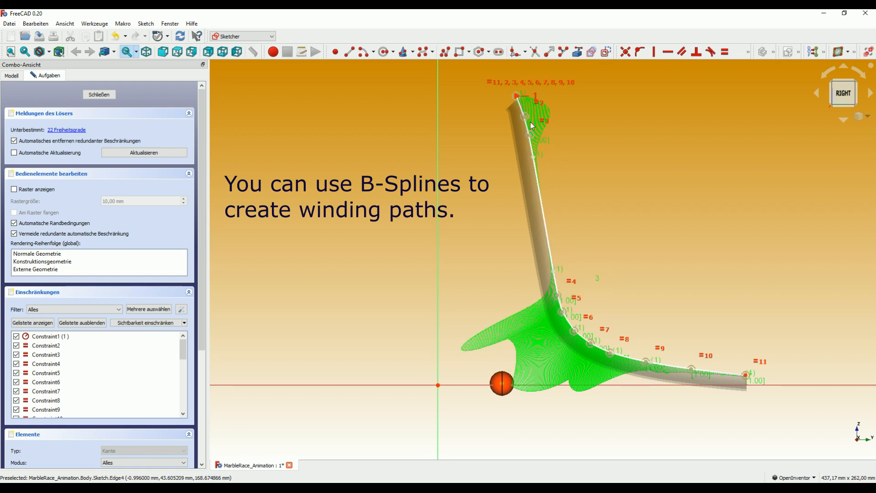
left_click_drag(529, 135, 530, 126)
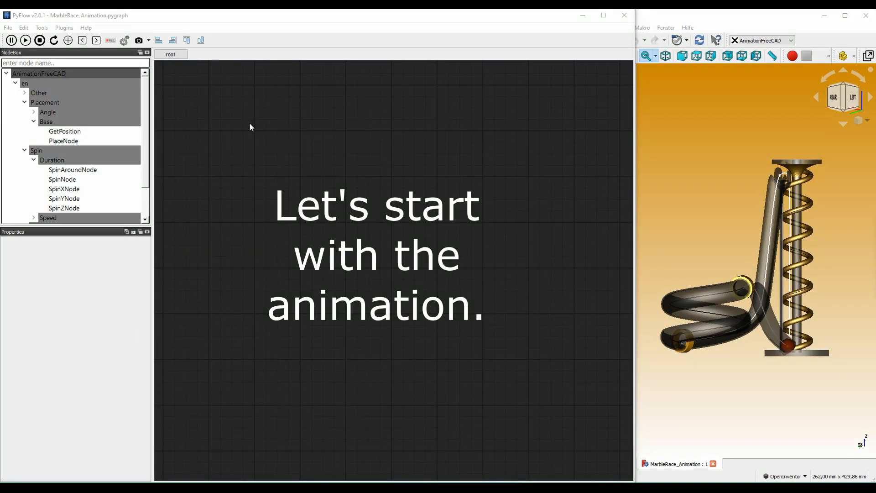
Step: Add a PlaceNode and a SpinNode to the empty PyFlow graph
left_click_drag(64, 141, 284, 189)
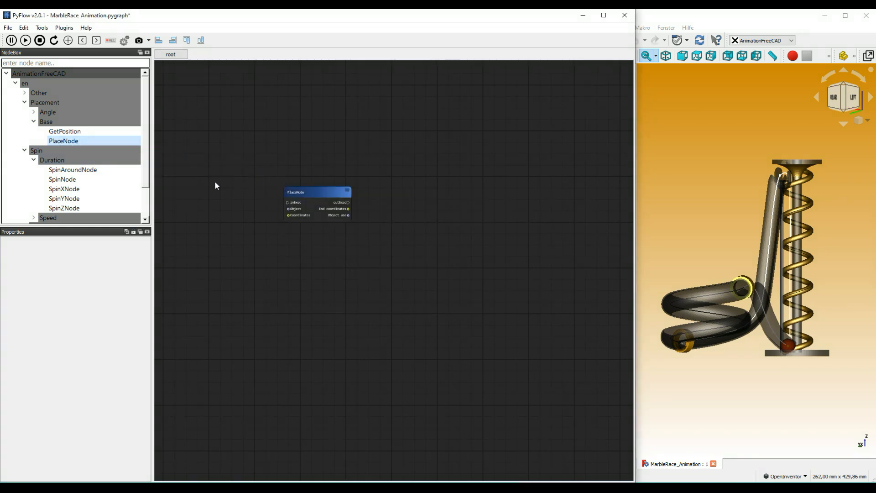
left_click_drag(52, 183, 343, 238)
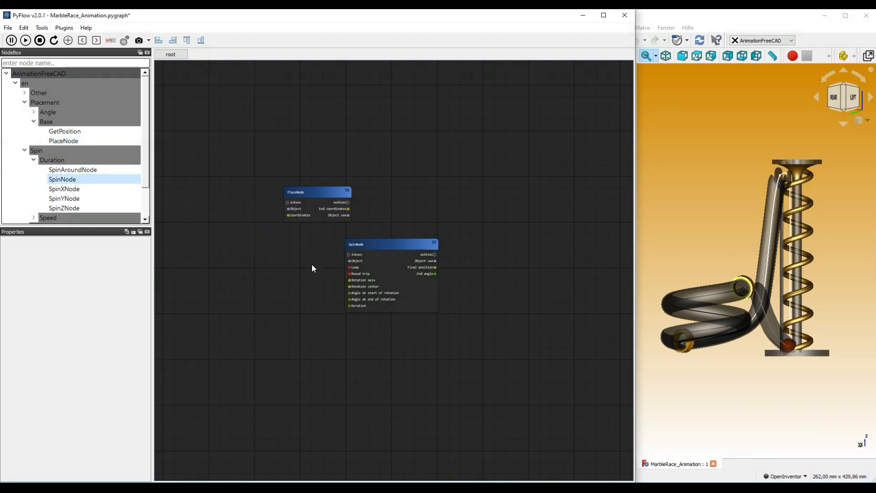
scroll(314, 262, "up", 2)
Step: Assign the ElevatorHelixX0Y0 object to the PlaceNode and compare it with the FreeCAD model tree
left_click(278, 162)
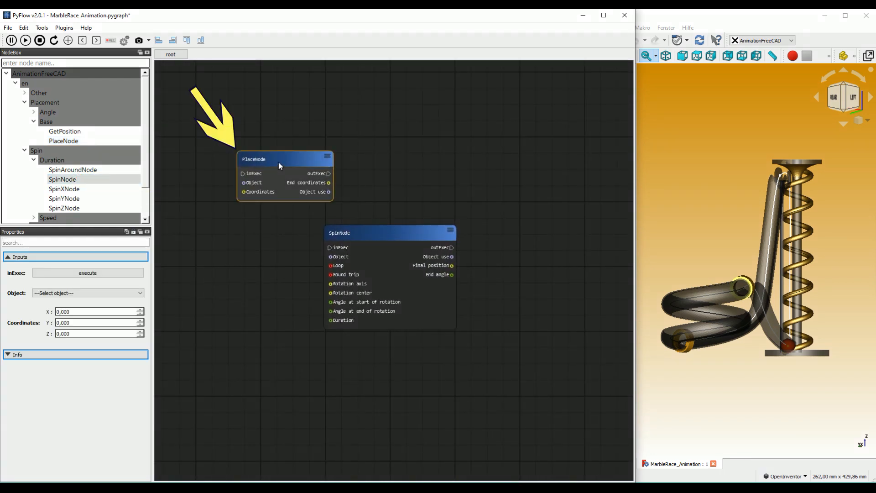
left_click(86, 293)
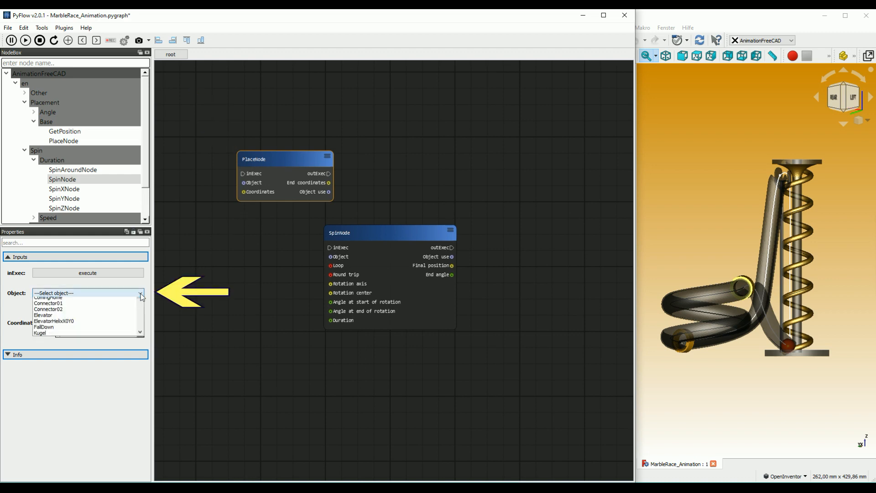
left_click(74, 342)
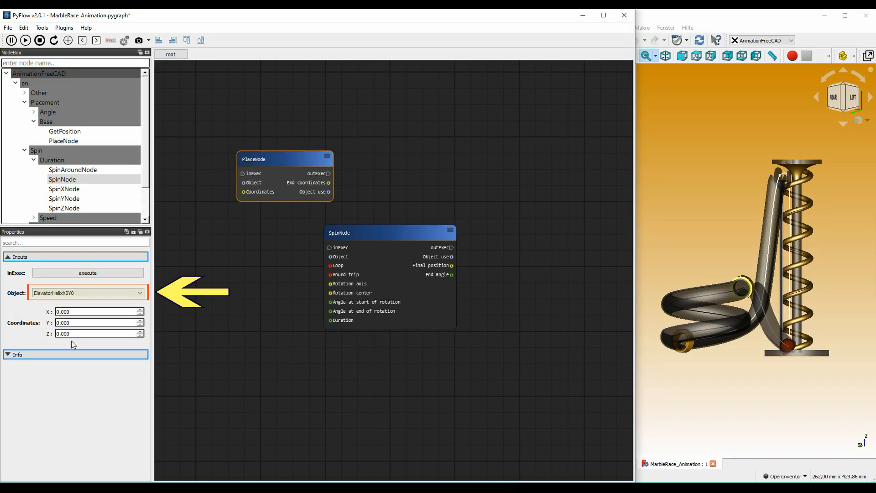
left_click(661, 273)
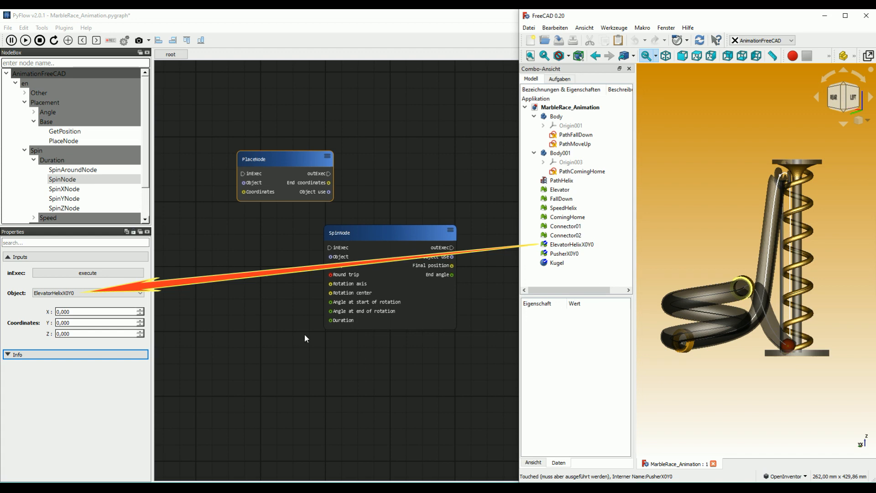
left_click(238, 311)
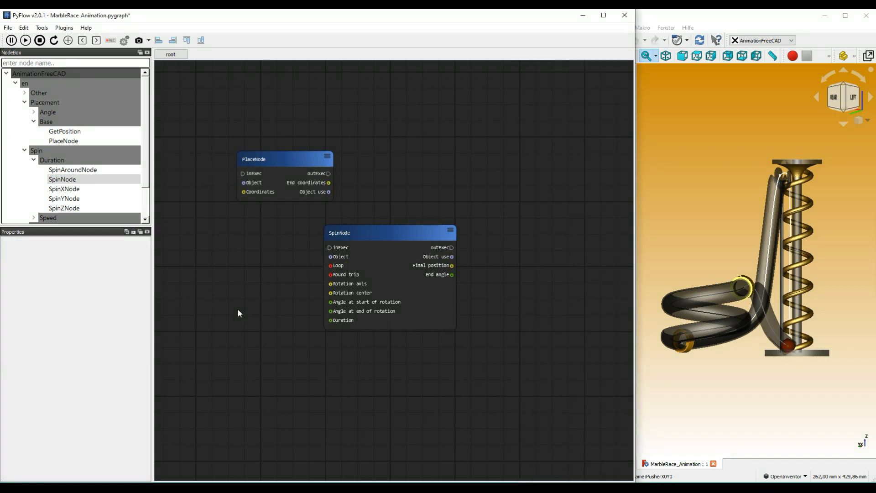
Step: Configure the SpinNode for ElevatorHelixX0Y0 with start angle 70, end angle -2160 and duration 1.4
left_click(400, 231)
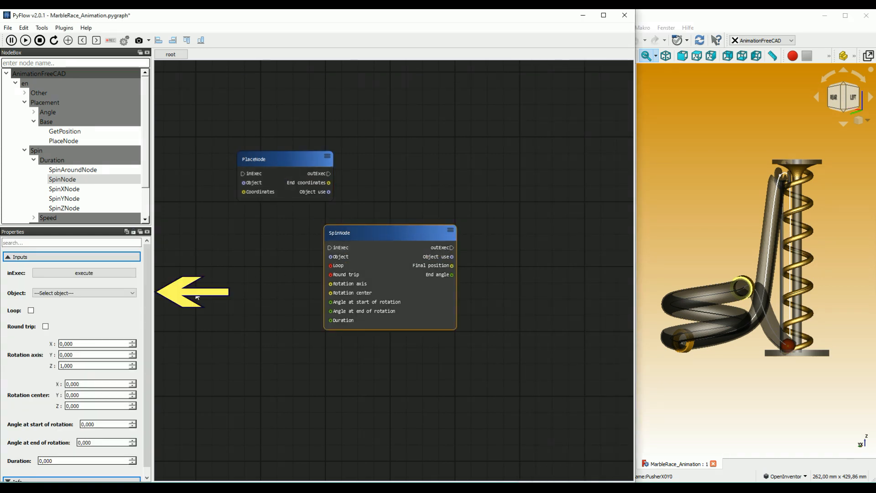
left_click(82, 293)
left_click(84, 342)
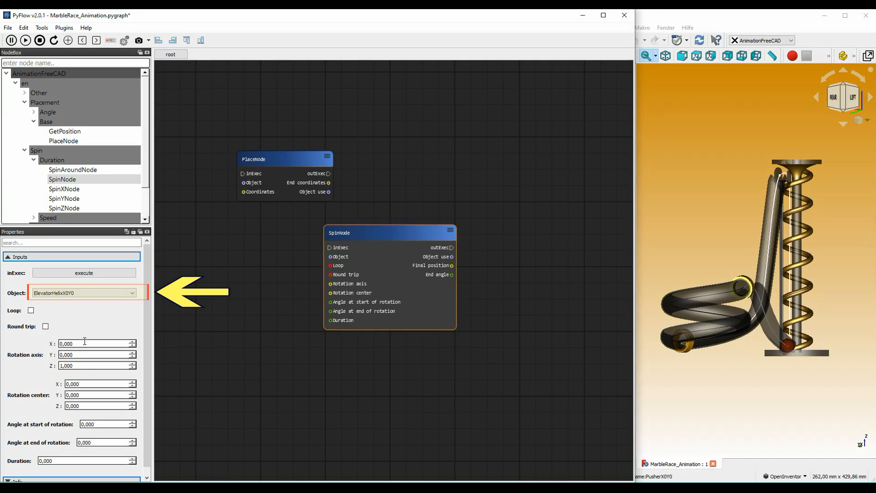
mouse_move(119, 226)
left_mouse_down()
mouse_move(121, 196)
mouse_move(122, 204)
left_mouse_up()
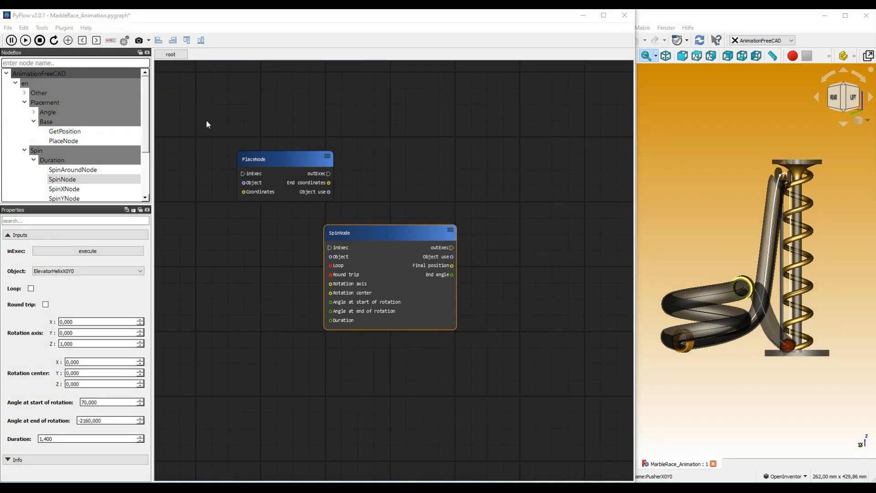
Step: Duplicate the PlaceNode and SpinNode together within the graph
left_click_drag(205, 119, 483, 362)
key("ctrl+v")
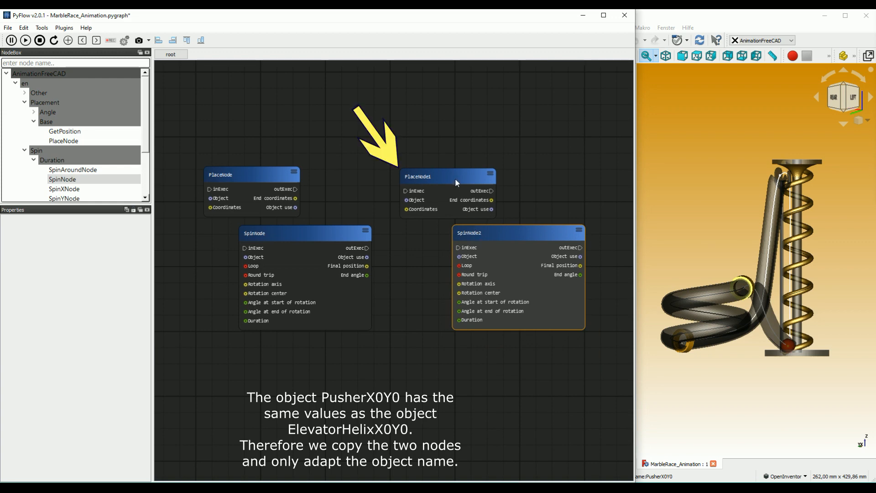
Step: Change the object of the copied PlaceNode to PusherX0Y0
left_click(455, 178)
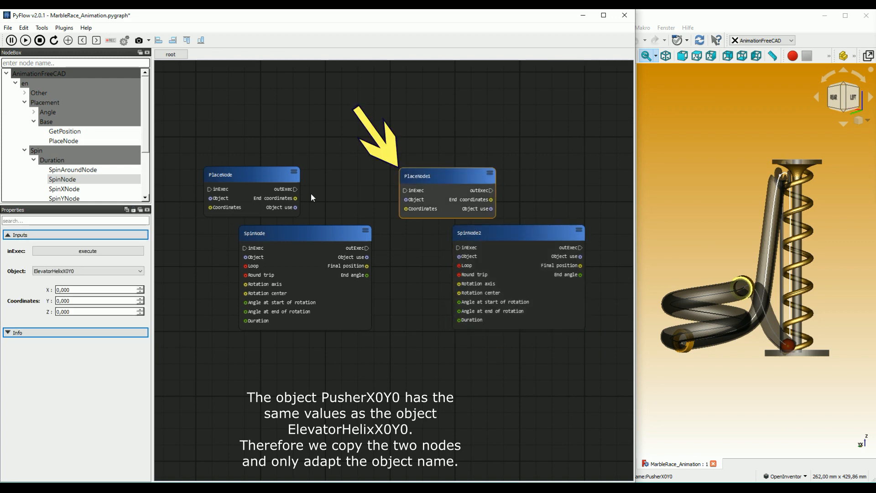
left_click(141, 271)
left_click_drag(145, 288, 144, 303)
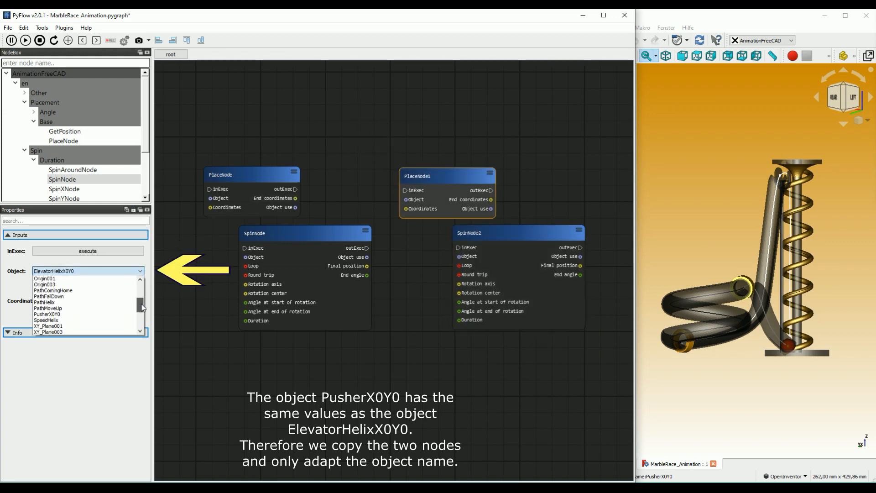
left_click(91, 314)
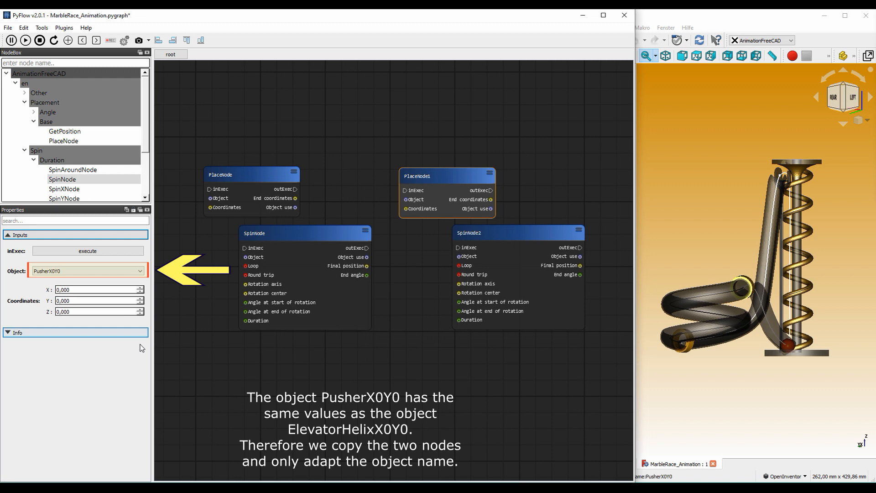
left_click(188, 349)
Step: Change the object of the copied SpinNode to PusherX0Y0
left_click(558, 236)
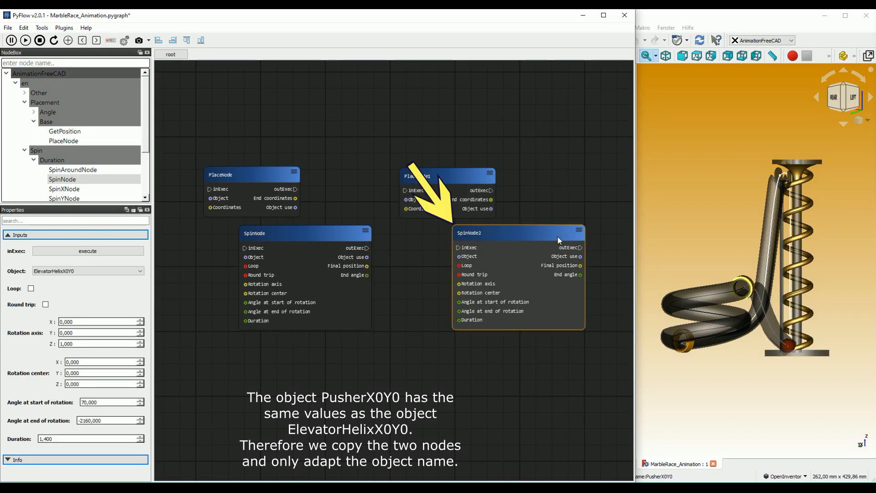
left_click(141, 271)
left_click_drag(142, 289, 142, 304)
left_click(91, 315)
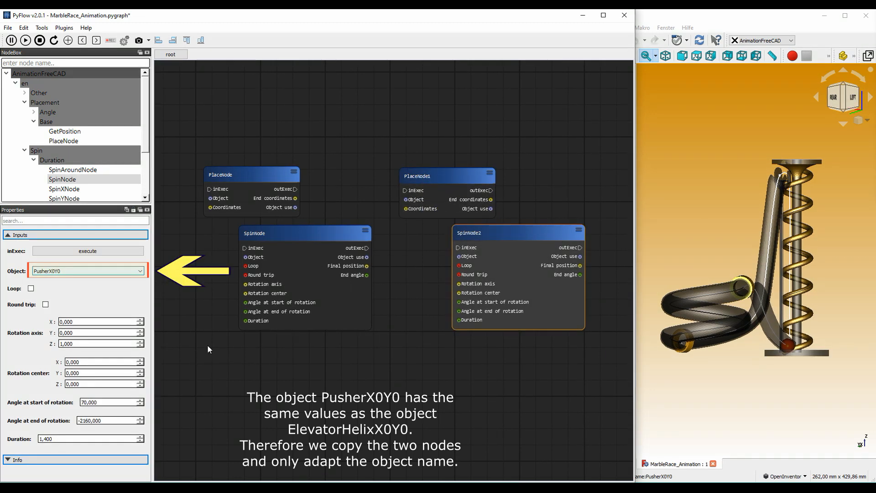
left_click(217, 351)
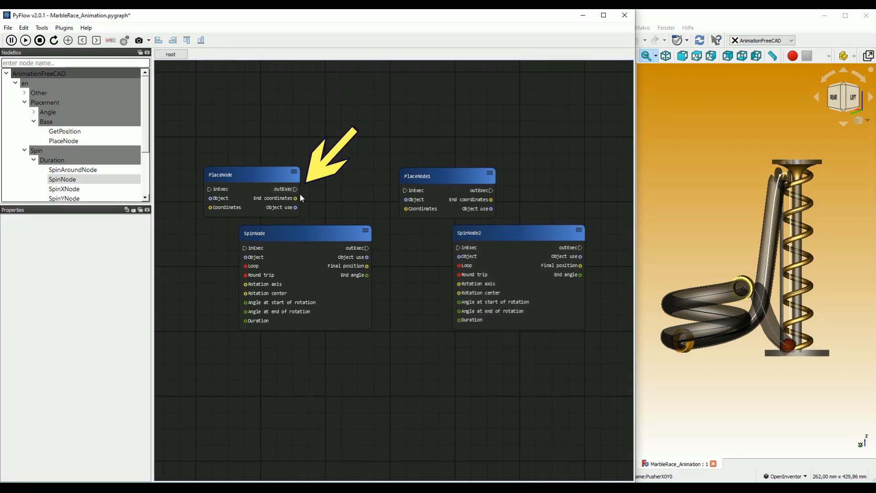
Step: Connect each place node's outExec to the inExec of the spin node below it
left_click_drag(249, 241, 245, 248)
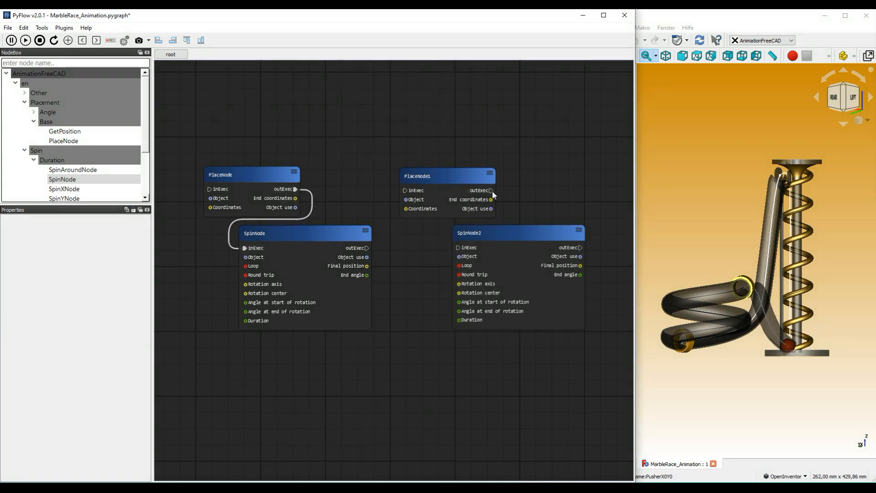
left_click_drag(458, 252, 458, 248)
Step: Add a StartNode above the other nodes and connect its outExec to the inExec of both place nodes
scroll(450, 333, "down", 1)
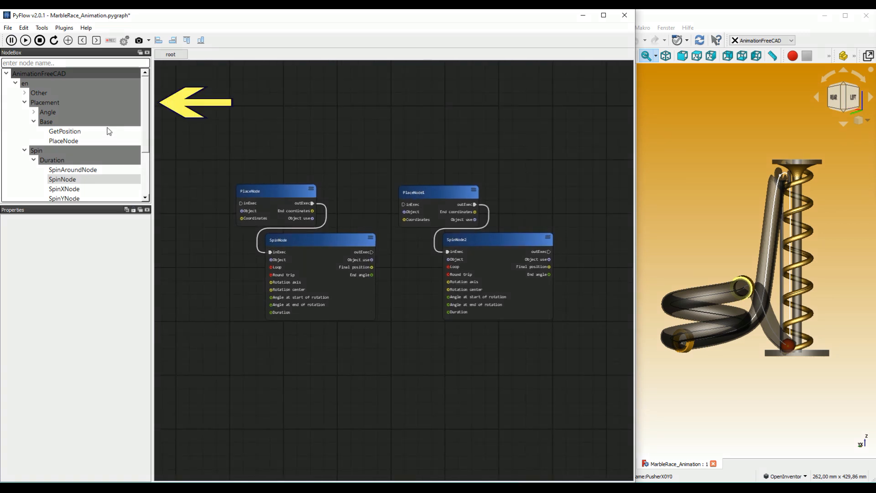
left_click(25, 94)
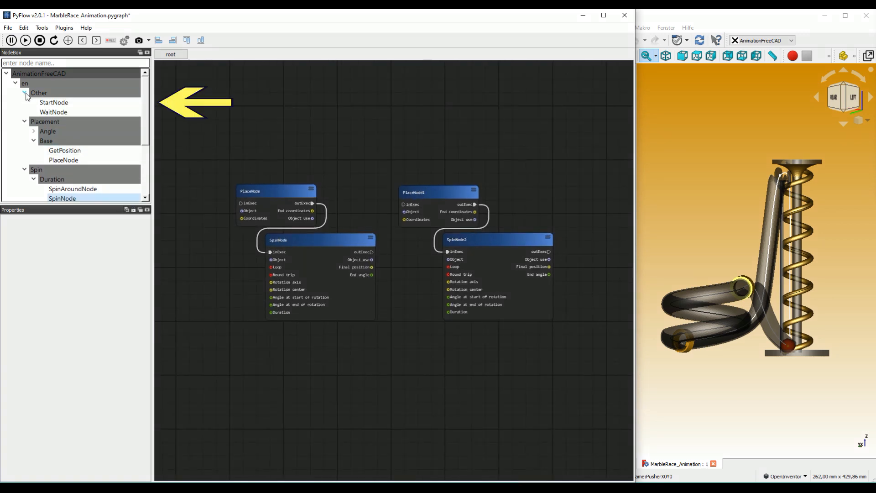
left_click_drag(42, 103, 207, 111)
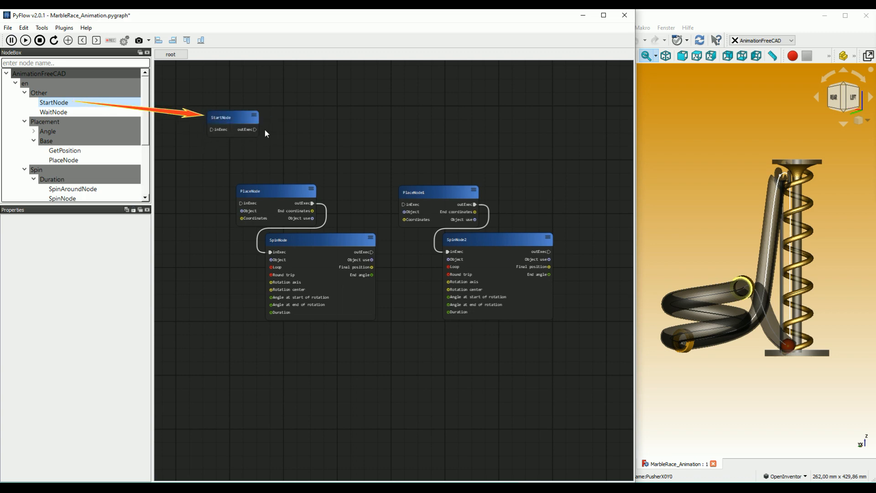
left_click_drag(255, 129, 241, 203)
left_click_drag(255, 130, 404, 205)
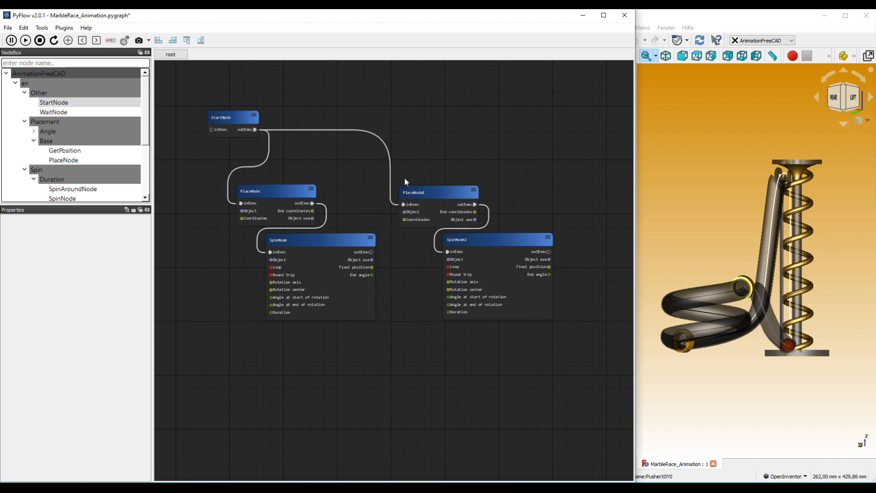
Step: Execute the StartNode to play the rotation of the elevator helix and pusher
left_click(229, 117)
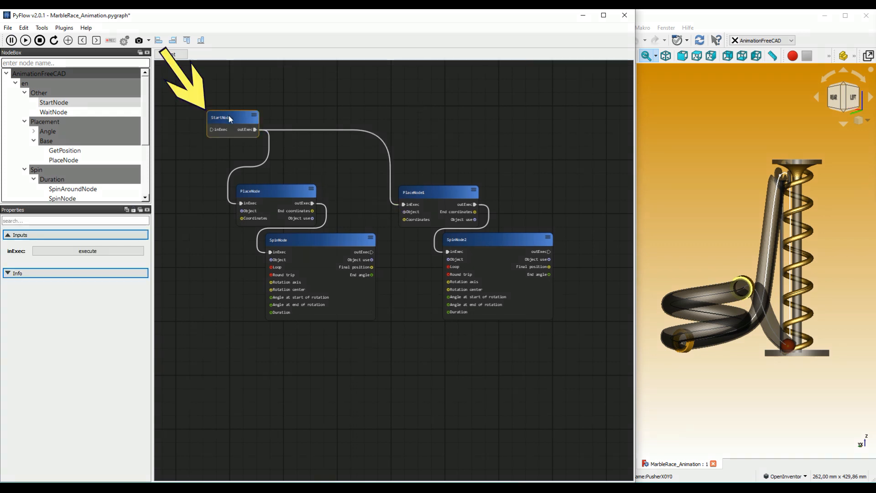
left_click(100, 253)
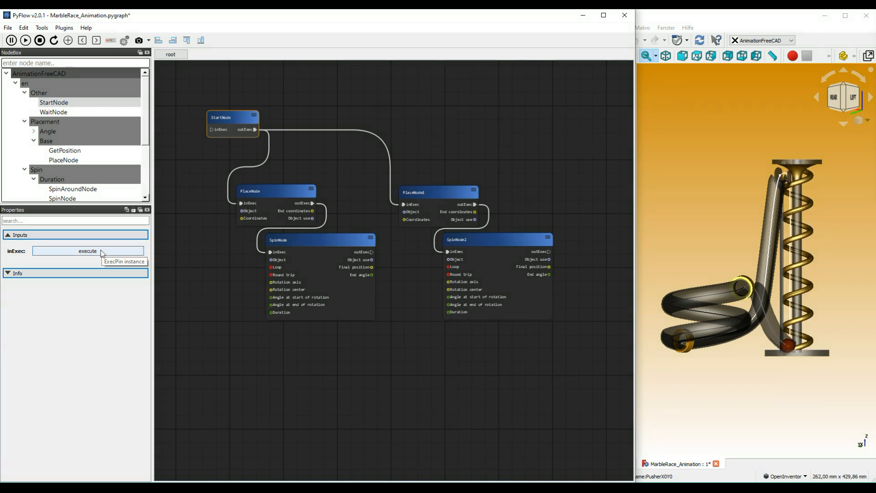
Step: Execute the StartNode and replay the elevator rotation from a close top view to check the pusher's movement, then return to the side view
left_click(101, 251)
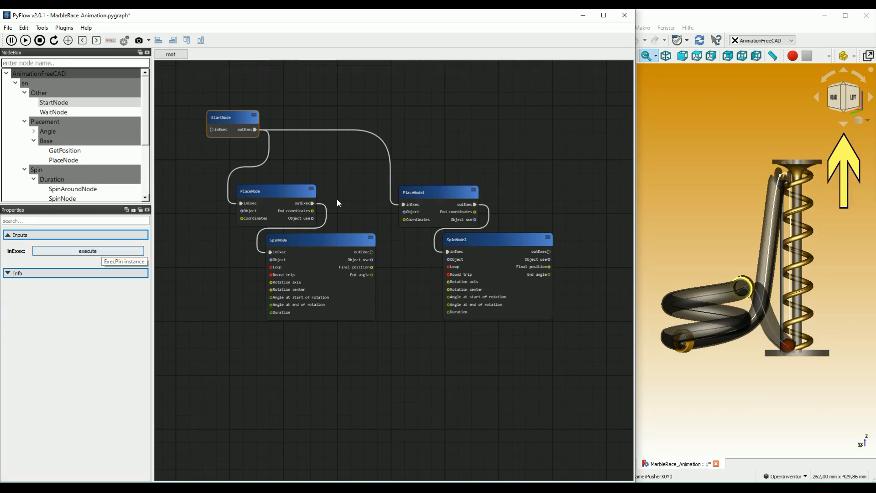
left_click(845, 123)
left_click(846, 123)
left_click(845, 123)
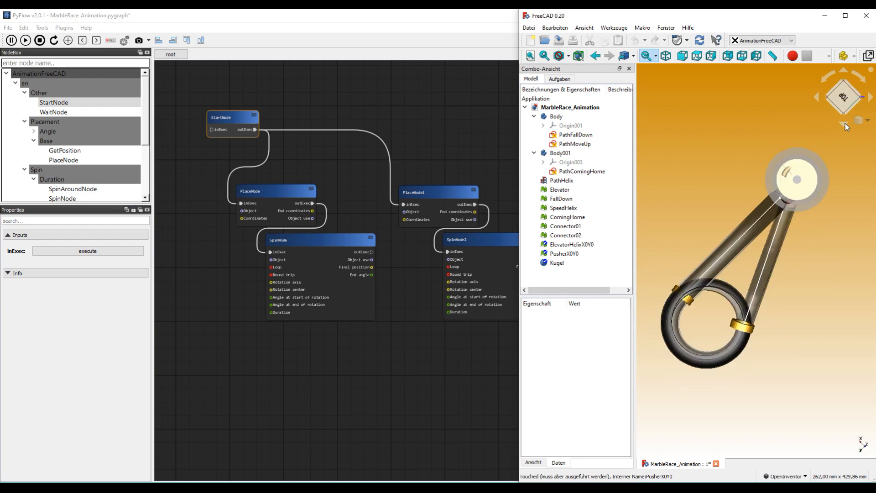
scroll(799, 144, "up", 1)
left_click(88, 252)
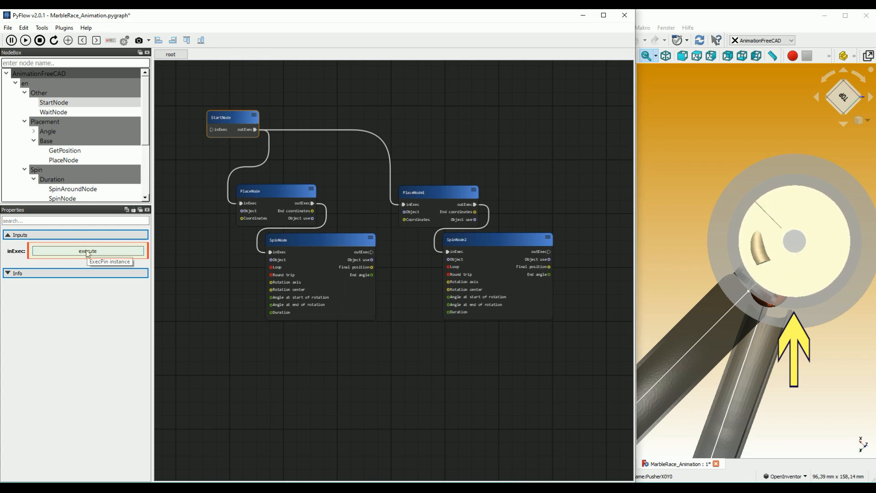
left_click(844, 72)
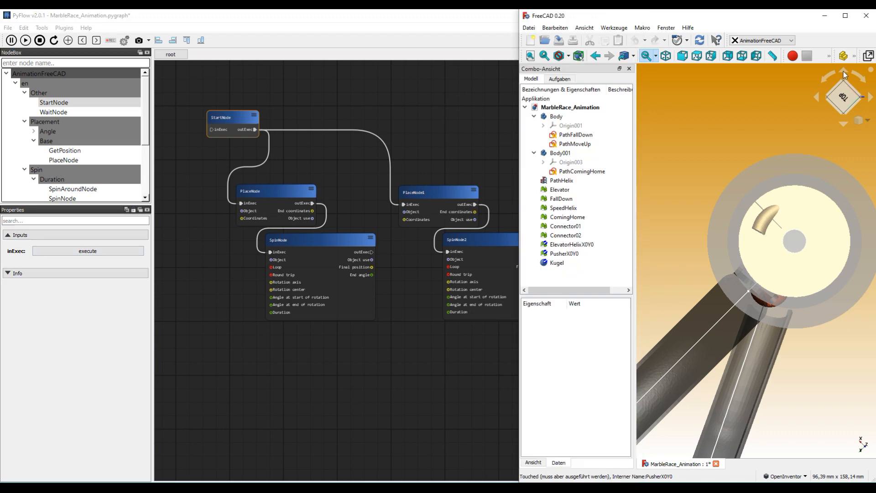
left_click(453, 139)
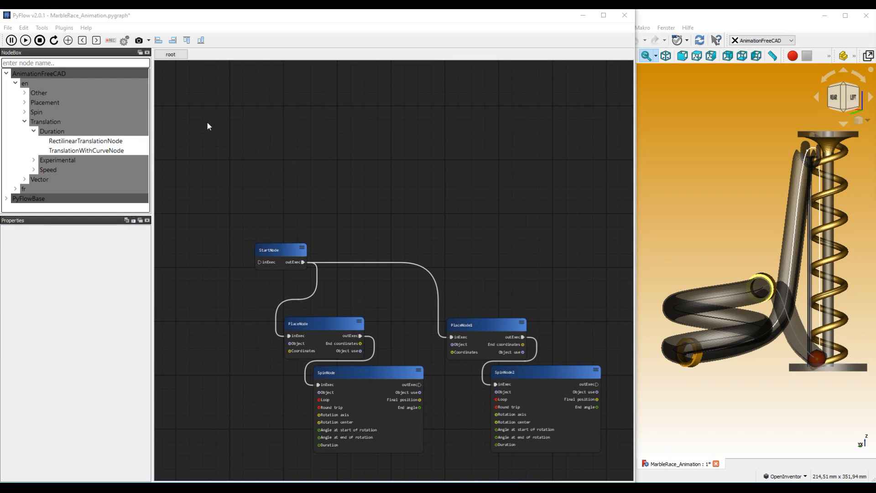
Step: Add a TranslationWithCurveNode from the Duration translation nodes to the graph and place it above the StartNode
left_click(89, 152)
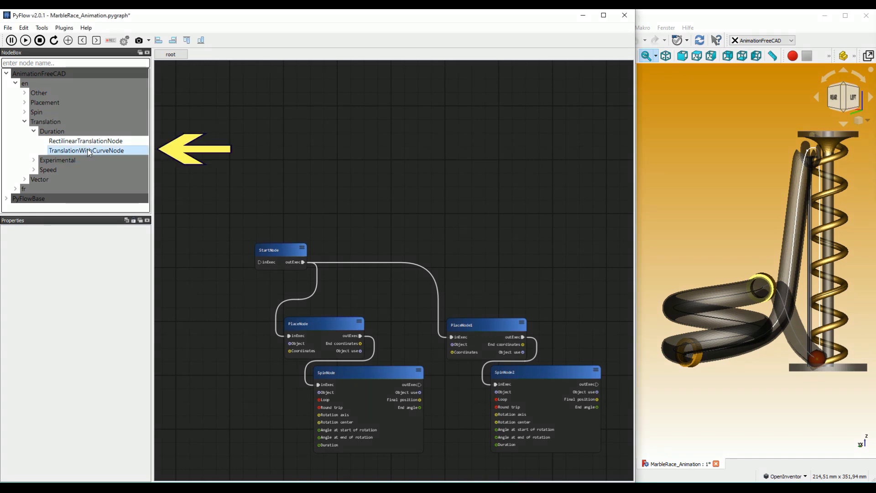
mouse_move(89, 152)
left_mouse_down()
mouse_move(210, 128)
mouse_move(222, 107)
left_mouse_up()
scroll(234, 95, "up", 2)
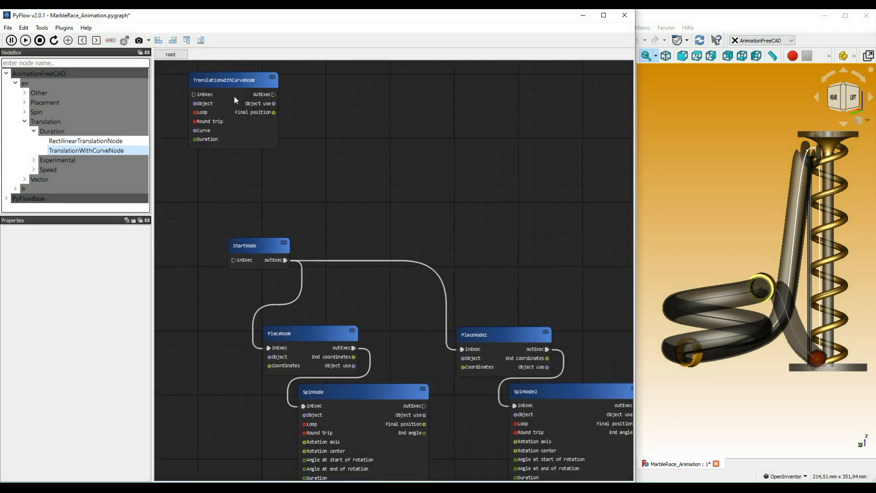
left_click_drag(221, 72, 243, 106)
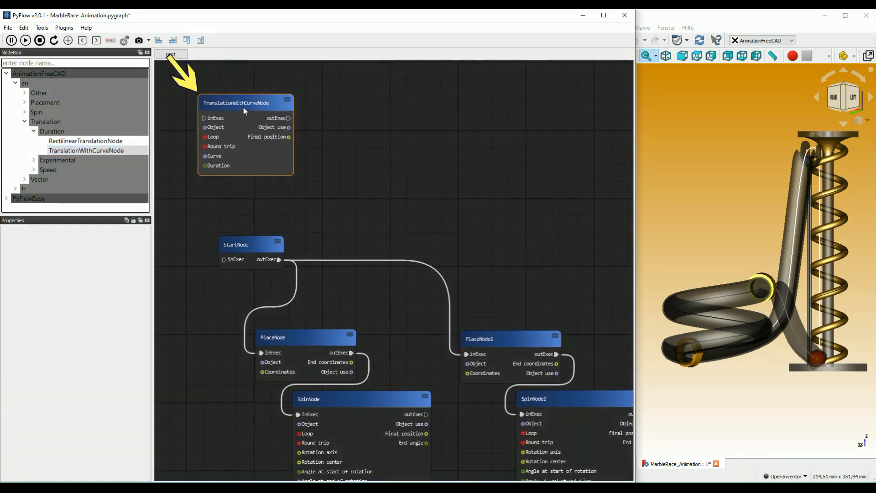
Step: Configure the TranslationWithCurveNode with object Kugel, curve PathMoveUp and a duration of 1.5
left_click(237, 104)
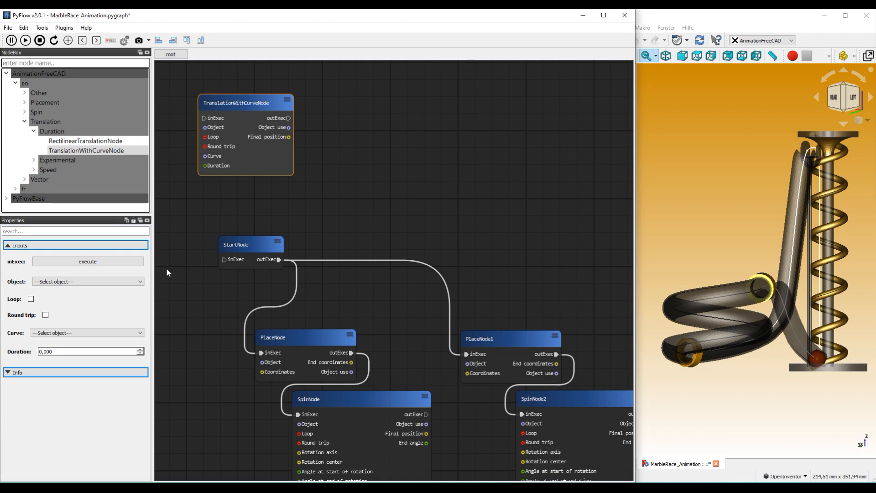
left_click(139, 281)
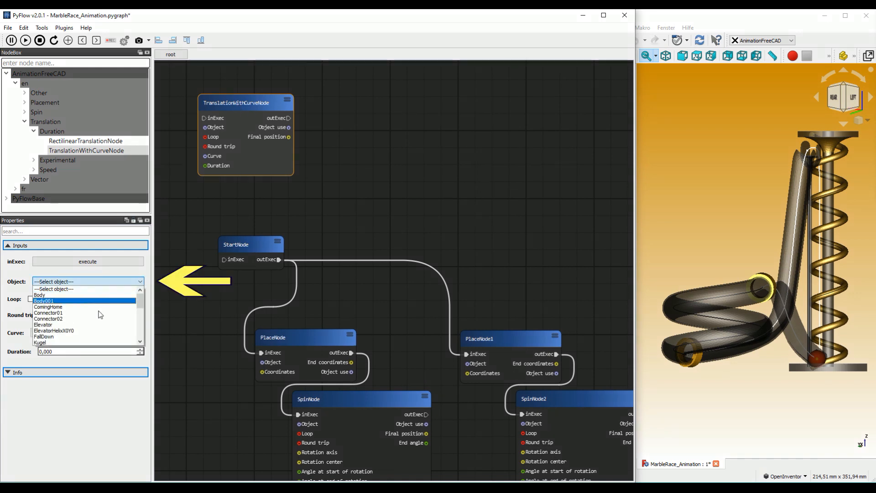
left_click(81, 343)
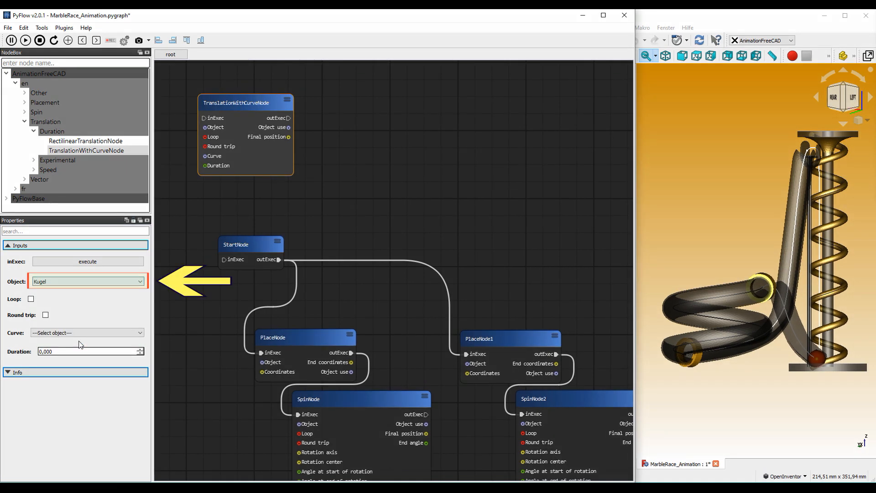
left_click(141, 334)
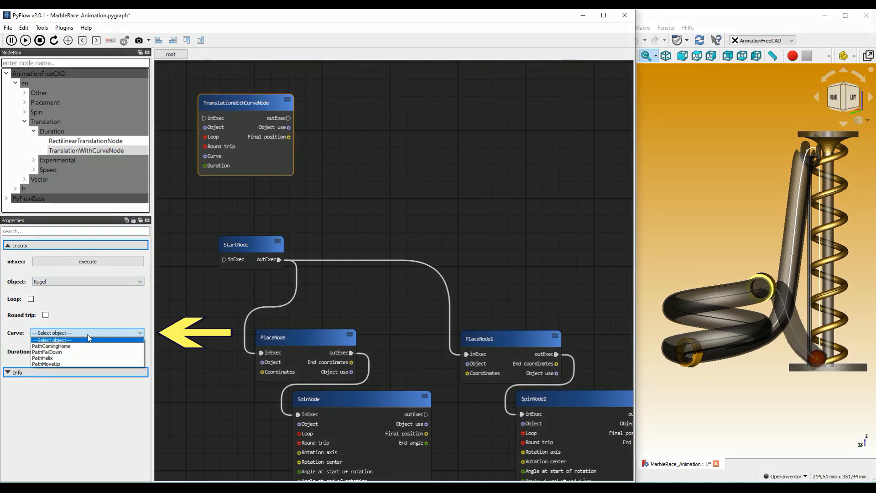
left_click(60, 364)
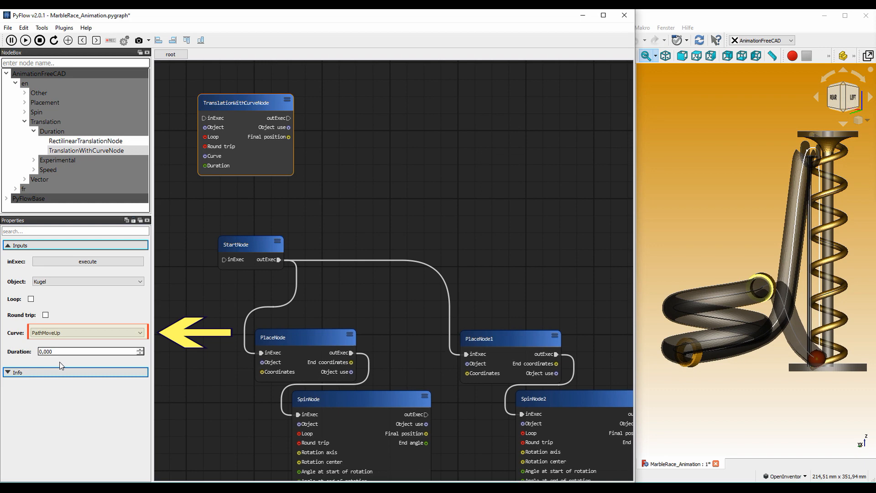
left_click(45, 352)
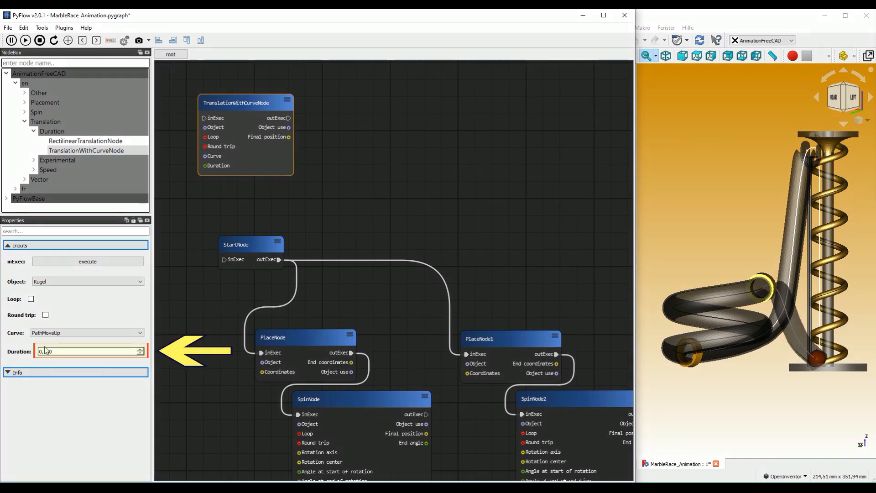
type("1")
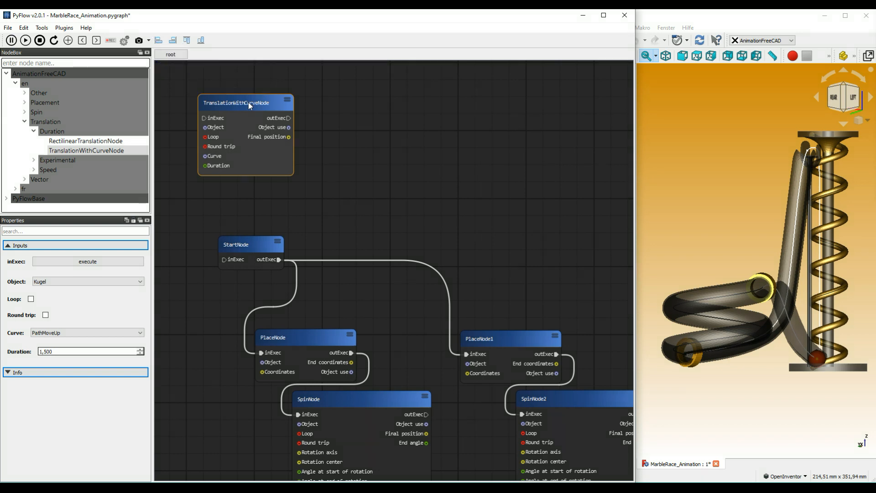
Step: Make three copies of the configured TranslationWithCurveNode, staggered in a row beside the original
key("ctrl+v")
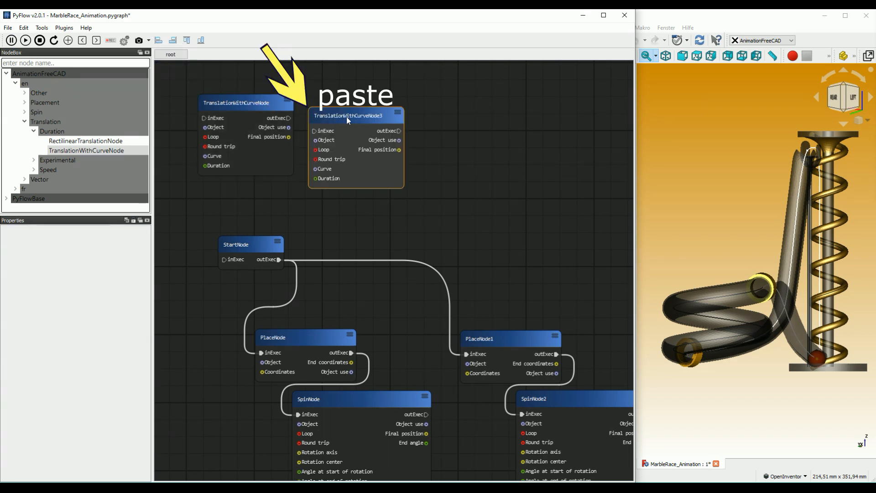
key("ctrl+v")
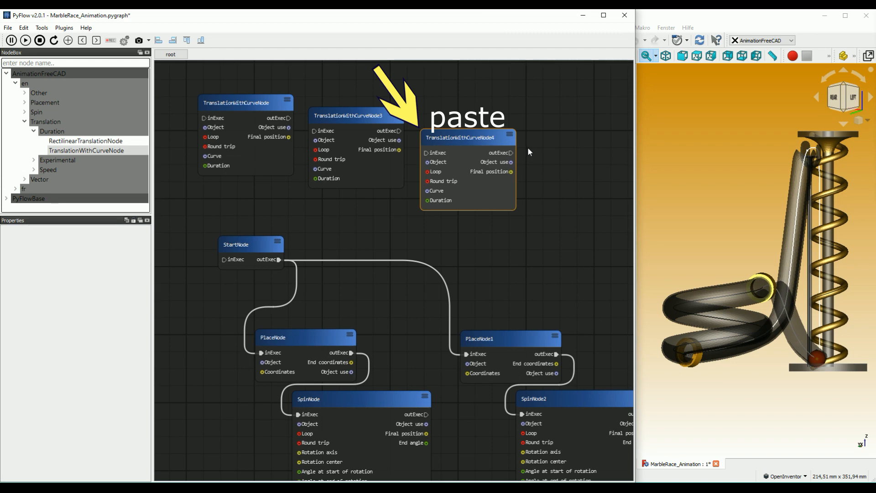
key("ctrl+v")
Step: Chain the four translation nodes from outExec to inExec, and connect the StartNode's outExec to the inExec of the first one
left_click_drag(290, 121, 317, 134)
left_click_drag(399, 131, 417, 152)
left_click_drag(541, 177, 543, 174)
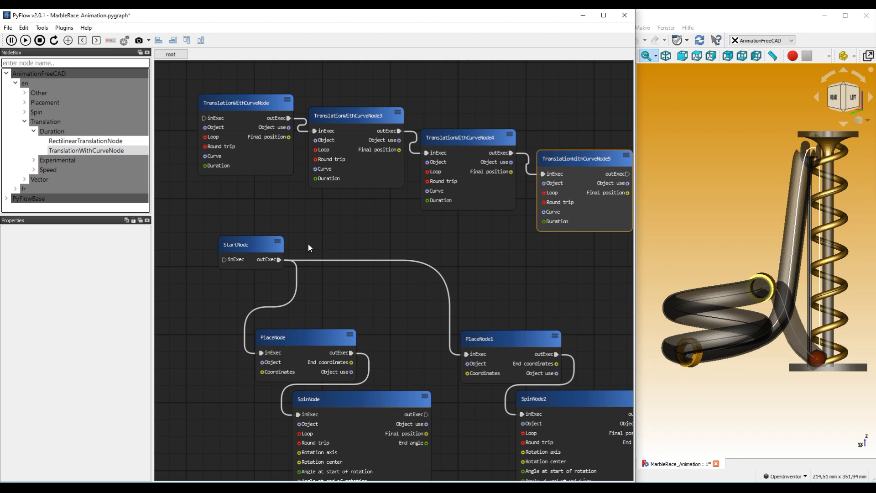
left_click_drag(279, 260, 214, 120)
scroll(176, 102, "down", 2)
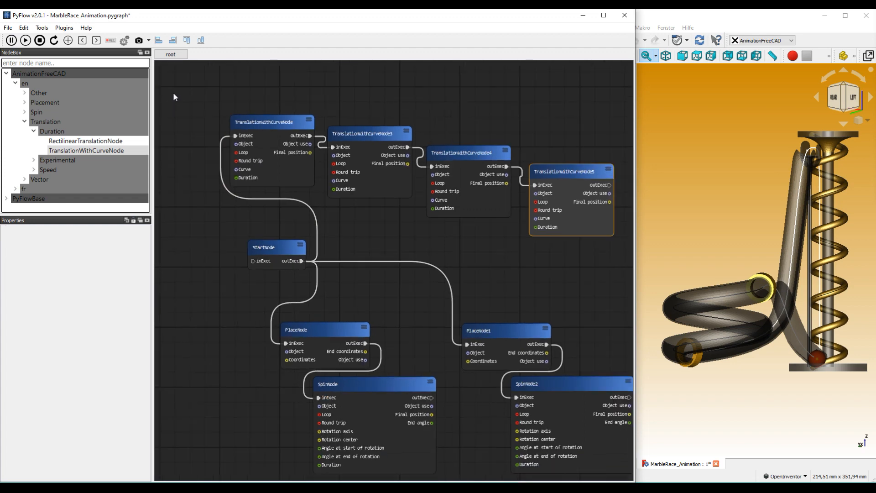
Step: Rearrange both place nodes and their spin nodes more compactly below the StartNode
left_click_drag(315, 331, 292, 309)
left_click_drag(353, 380, 336, 365)
left_click_drag(496, 331, 449, 282)
left_click_drag(542, 381, 499, 345)
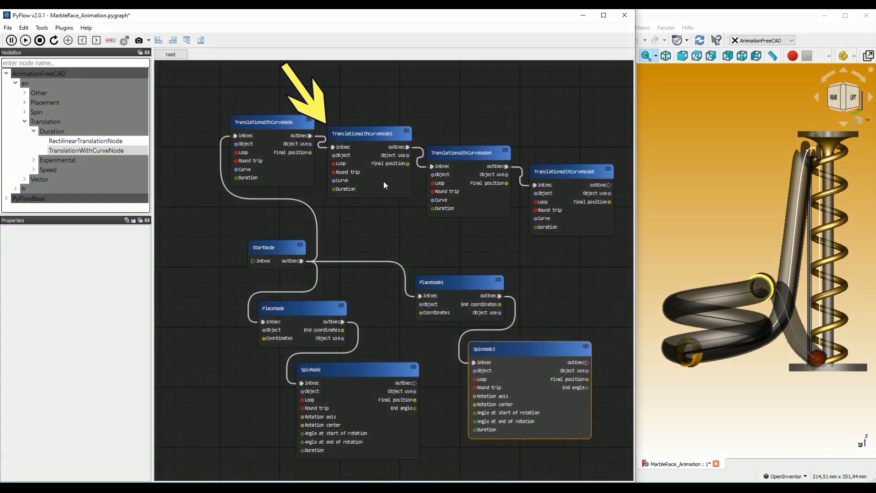
Step: Change the curve of the second translation node in the chain to PathFallDown
left_click(360, 139)
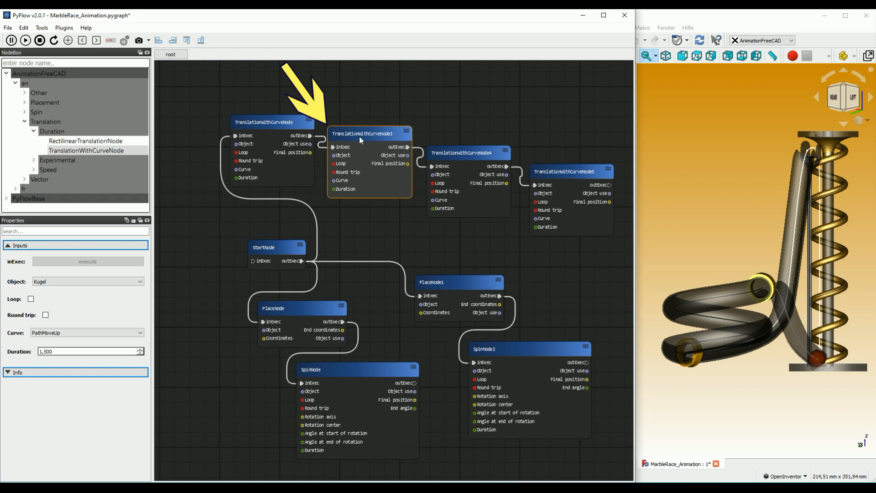
left_click(92, 333)
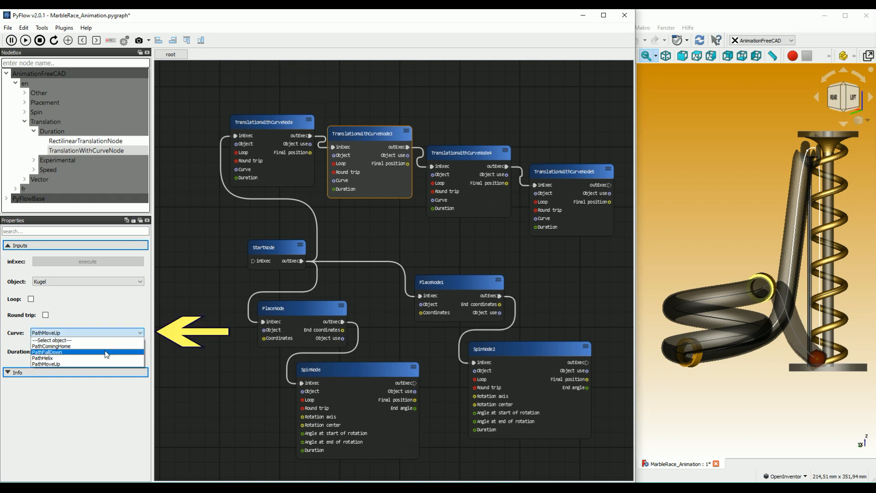
left_click(106, 352)
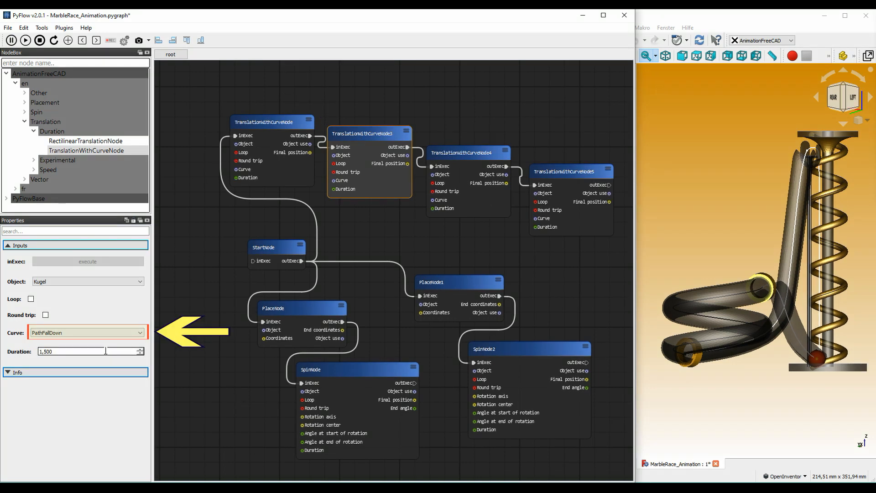
Step: Change the curve of the third translation node in the chain to PathHelix
left_click(463, 156)
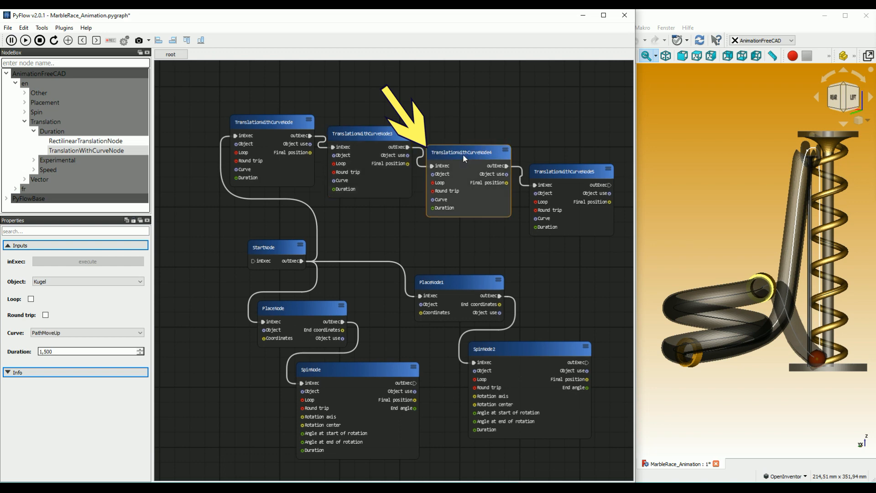
left_click(92, 333)
left_click(93, 358)
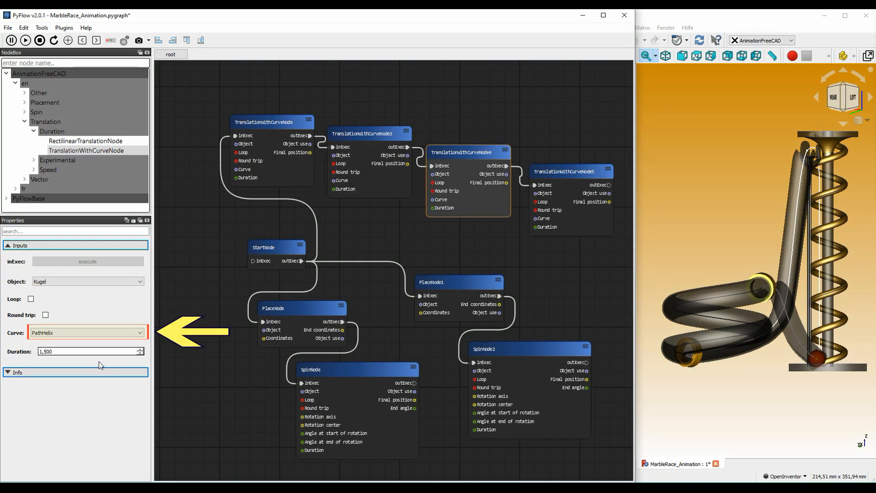
Step: Change the curve of the last translation node in the chain to PathComingHome
left_click(582, 173)
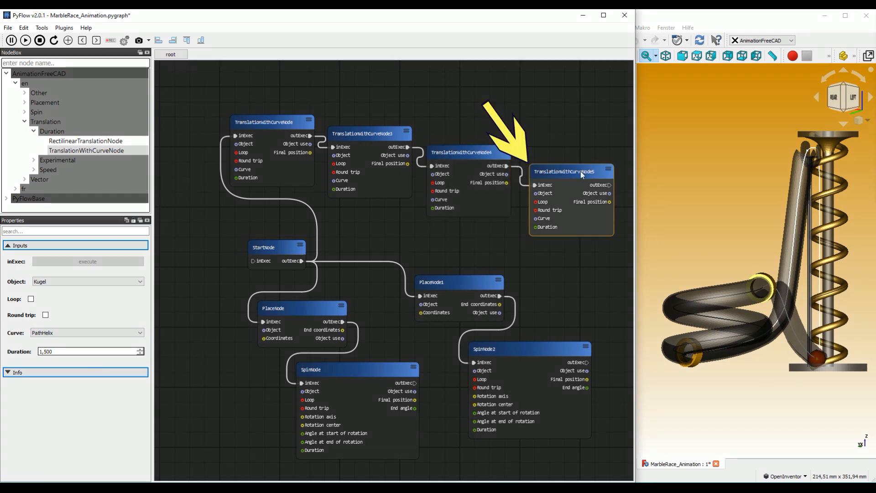
left_click(142, 336)
left_click(92, 347)
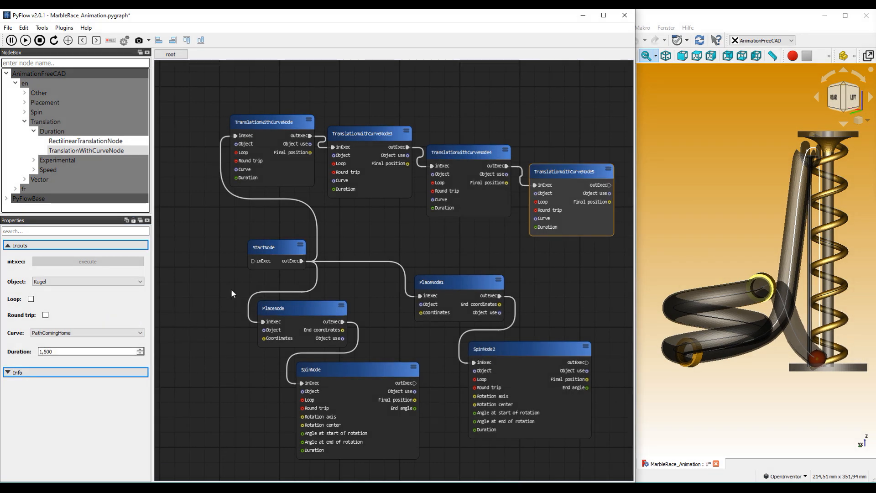
Step: Move the StartNode further left and execute it to play the marble's run through all four paths
left_click_drag(273, 250, 218, 245)
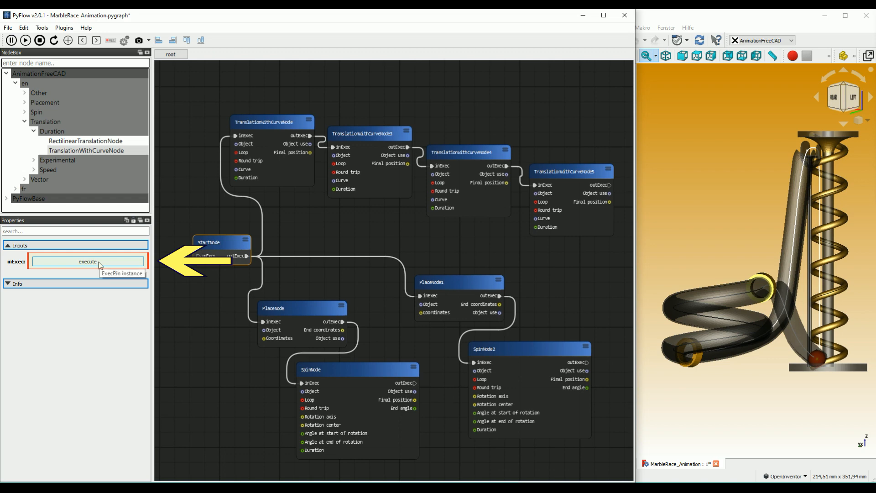
left_click(100, 264)
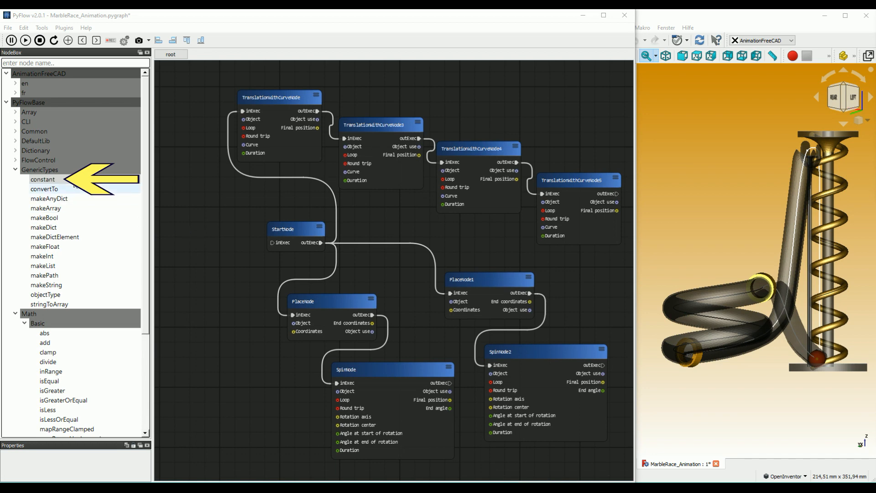
Step: Add a constant node left of the StartNode, with one multiply node above it and another below it
left_click_drag(76, 181, 203, 255)
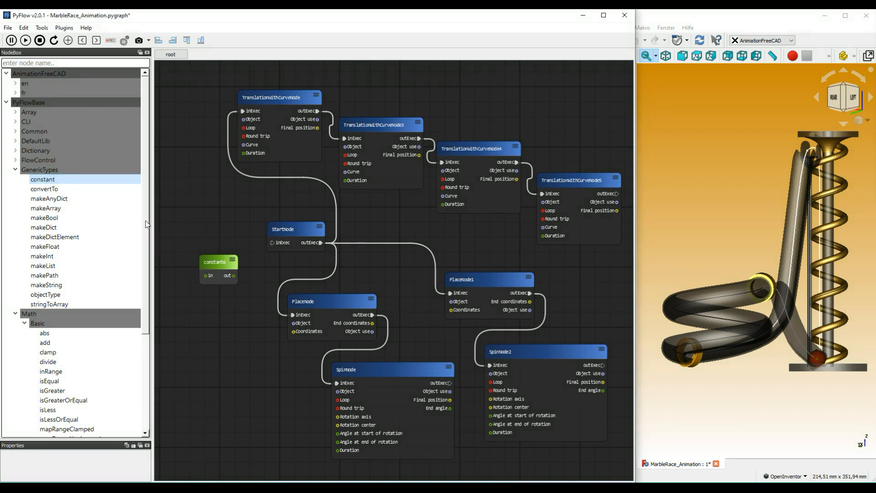
scroll(148, 226, "down", 2)
scroll(146, 283, "down", 4)
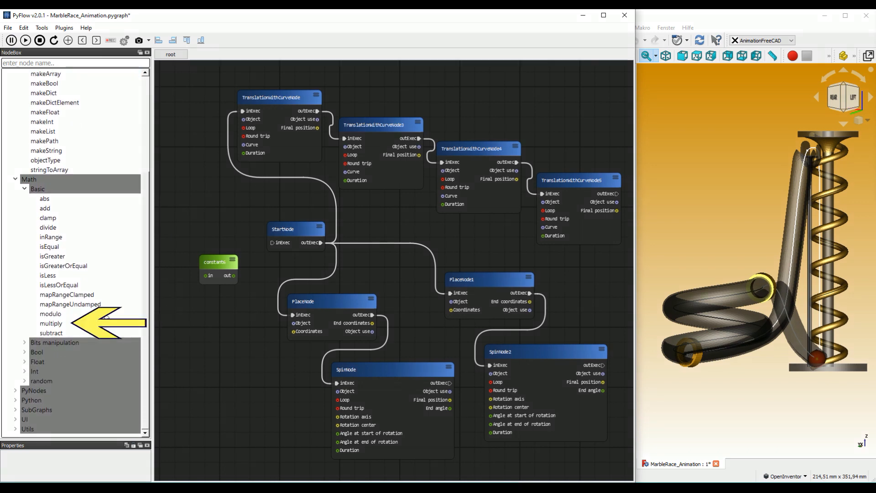
mouse_move(49, 324)
left_mouse_down()
mouse_move(190, 275)
mouse_move(202, 180)
mouse_move(182, 182)
left_mouse_up()
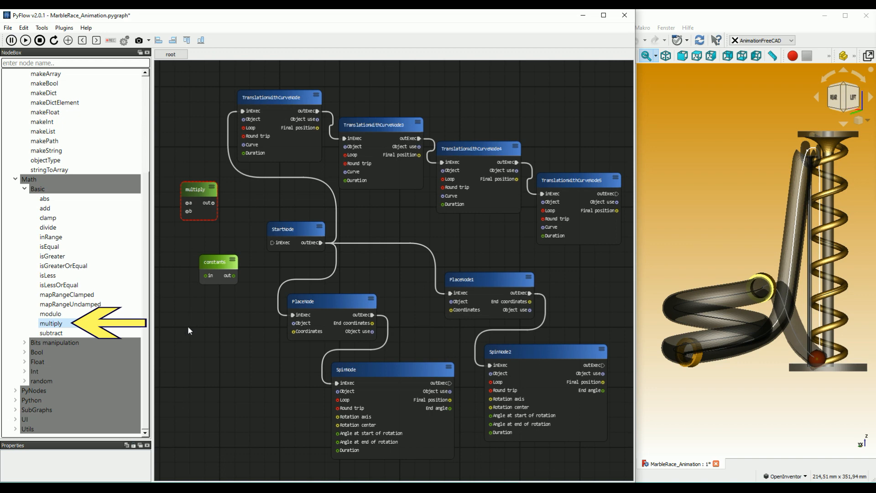
left_click_drag(51, 324, 200, 356)
Step: Collapse the PyFlowBase node category and shrink the node list to give the node properties more room
left_click_drag(122, 441, 133, 239)
scroll(30, 103, "up", 5)
double_click(30, 102)
left_click_drag(58, 237, 68, 201)
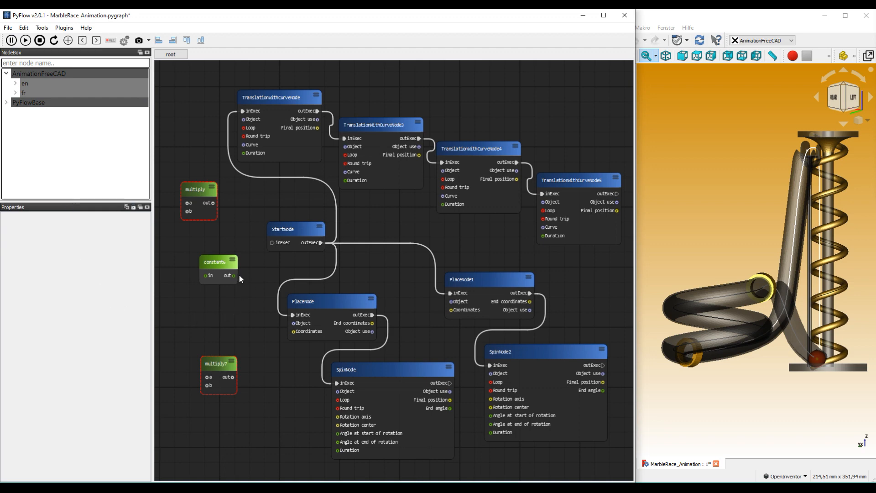
Step: Connect the constant's output to input a of both multiply nodes, and set input b of the upper multiply node to 3
left_click_drag(235, 274, 187, 203)
left_click_drag(238, 277, 207, 377)
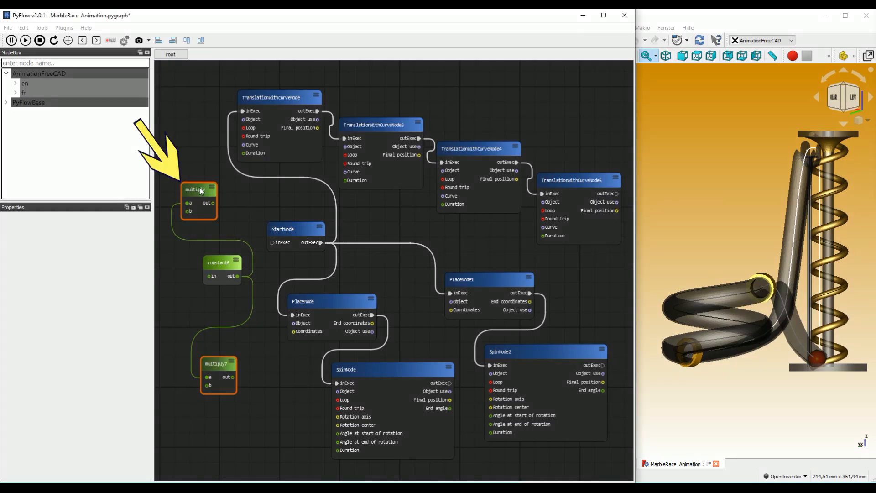
left_click(199, 187)
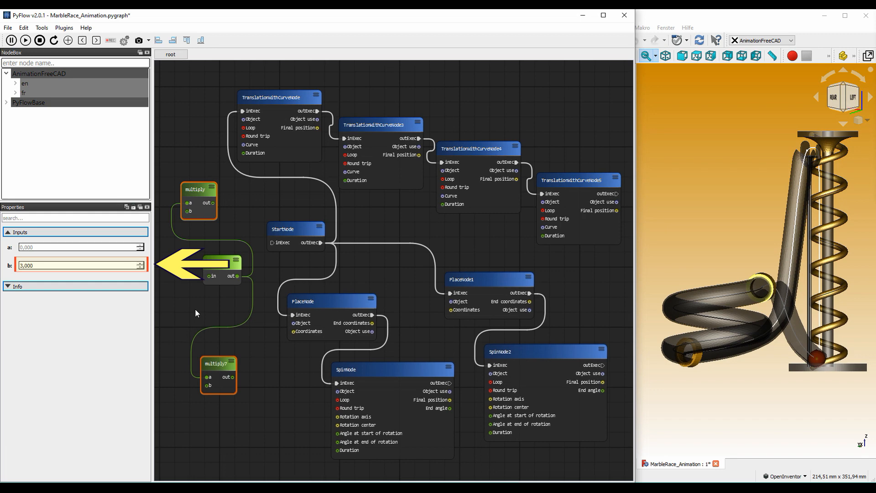
Step: Set the constant's value to 0.5 and input b of the lower multiply node to 2.8
left_click(217, 265)
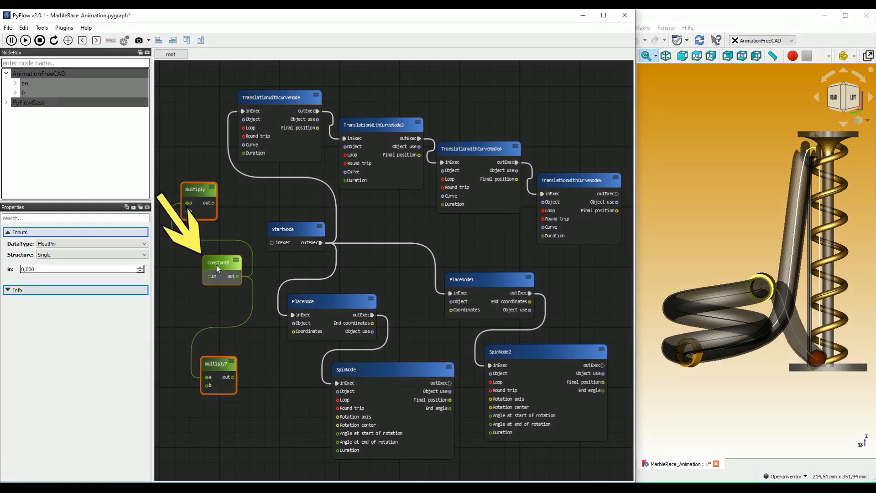
type("5")
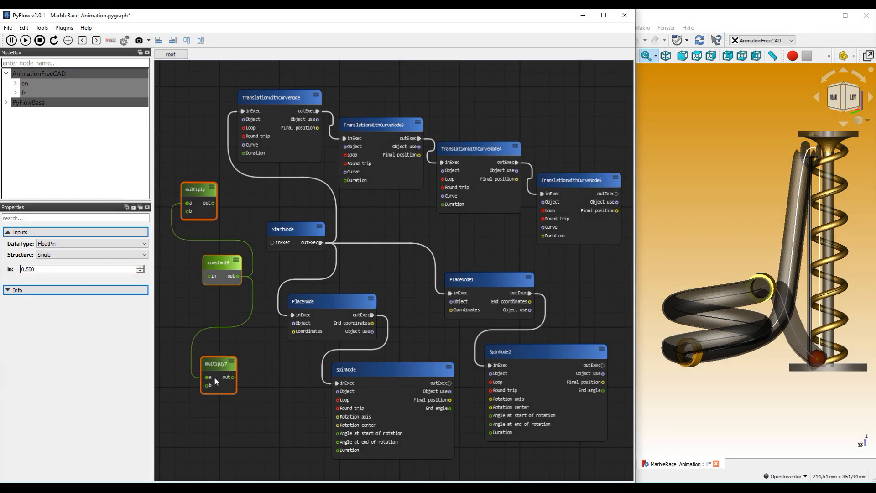
left_click(215, 365)
double_click(23, 265)
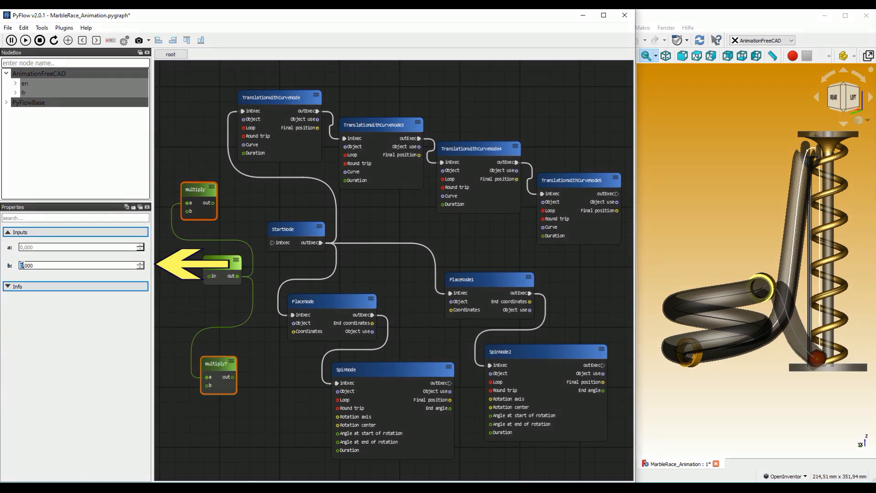
left_click(180, 312)
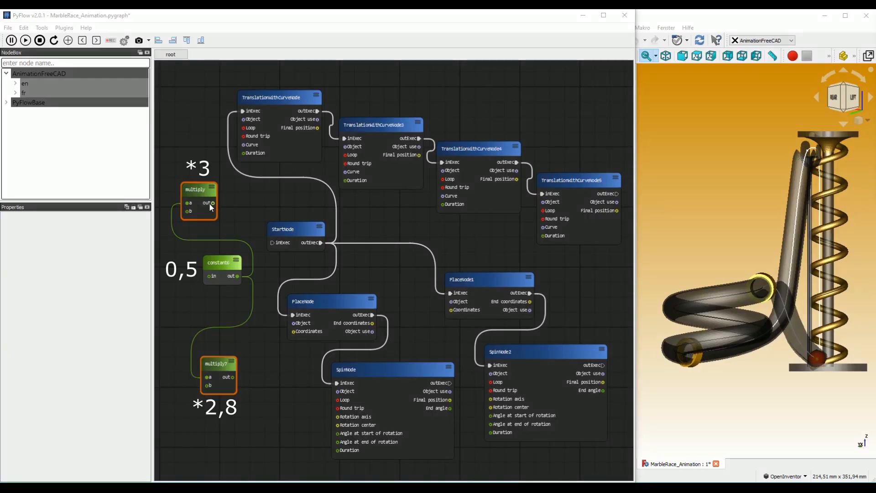
Step: Connect the upper multiply output to the first translation node's Duration, the constant to the other three, and the lower multiply to both spin nodes' Duration
left_click_drag(213, 203, 244, 153)
left_click_drag(237, 276, 543, 236)
left_click_drag(233, 377, 490, 432)
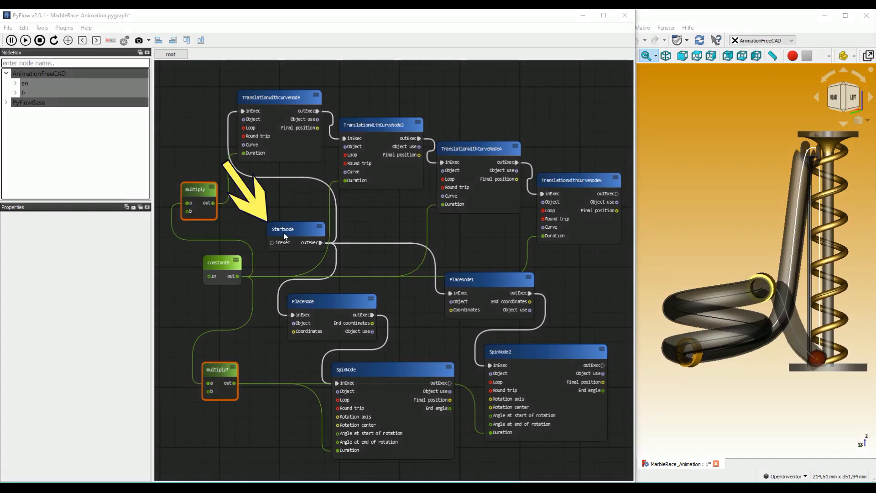
Step: Try to run the animation by executing the StartNode, and close the error dialogs
left_click(284, 233)
left_click(89, 248)
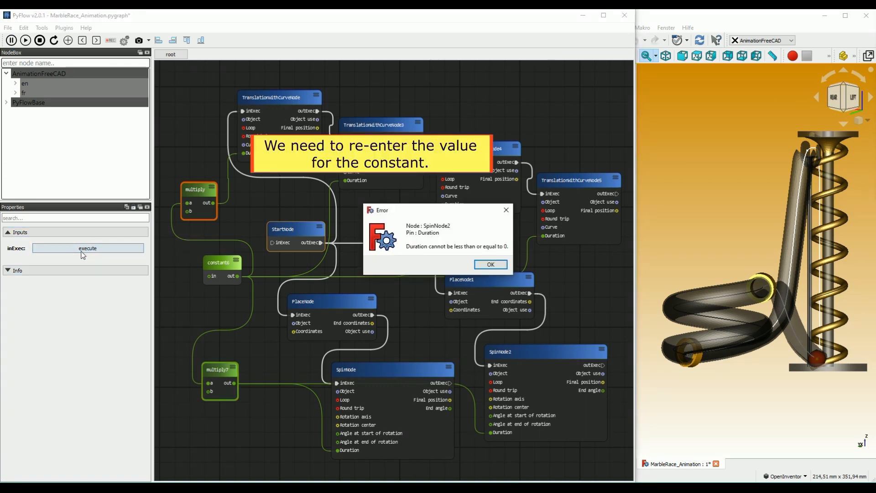
left_click(490, 265)
left_click(491, 265)
left_click(492, 266)
Step: Re-enter 0.5 as the constant's value and execute the StartNode to play the marble animation
left_click(228, 264)
type("5")
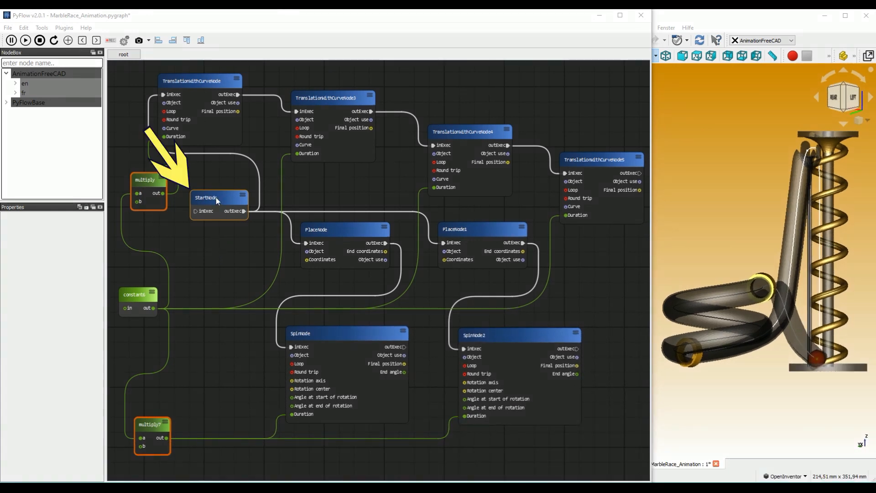
left_click(216, 197)
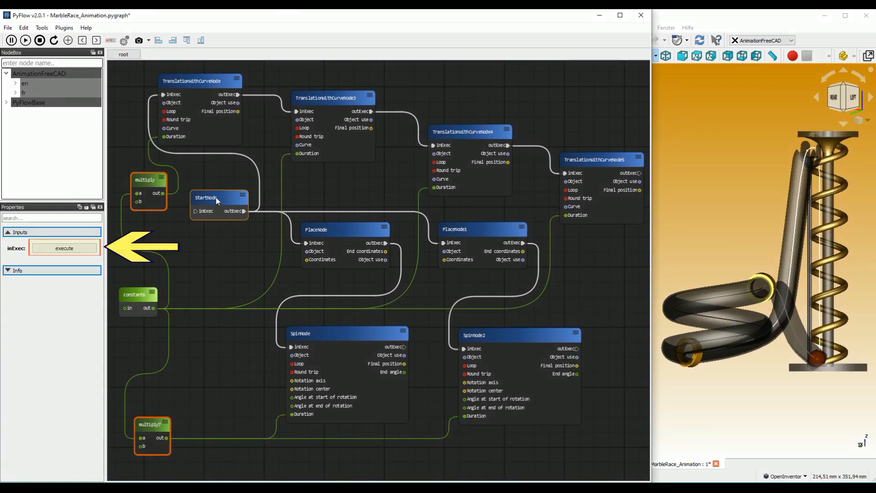
left_click(54, 249)
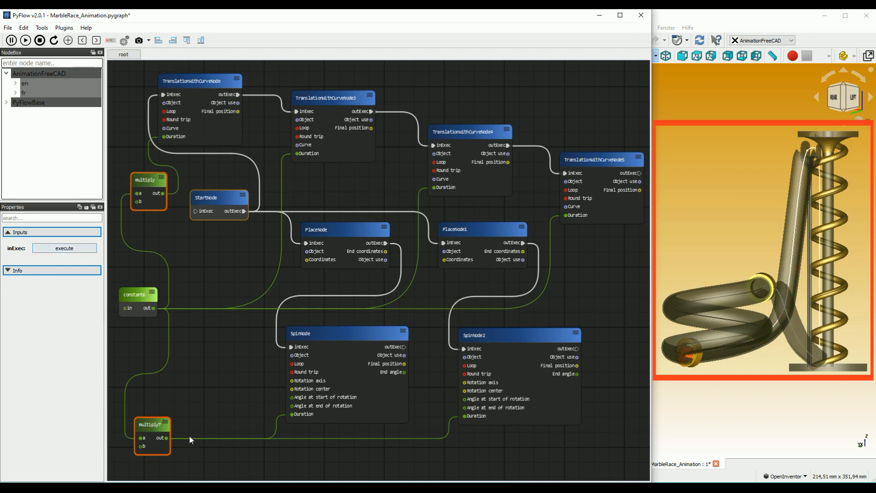
Step: Adjust input b of the lower multiply node and execute the StartNode again to replay the marble race
left_click(147, 423)
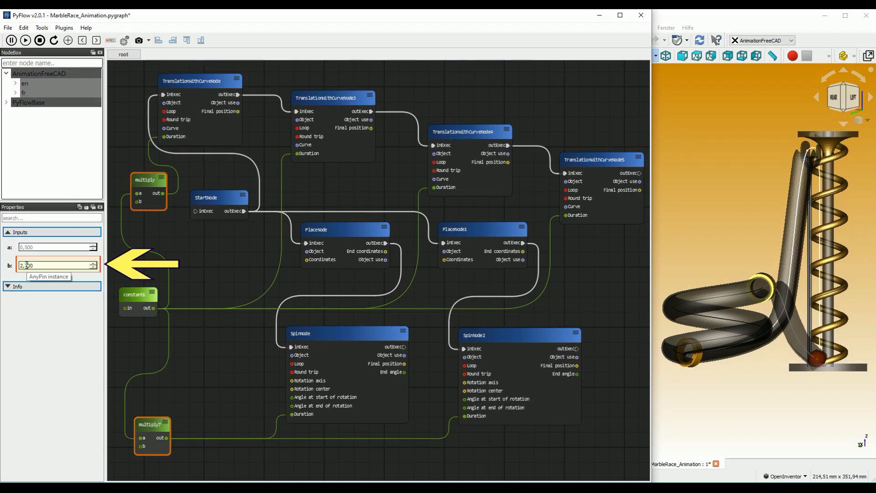
left_click(208, 257)
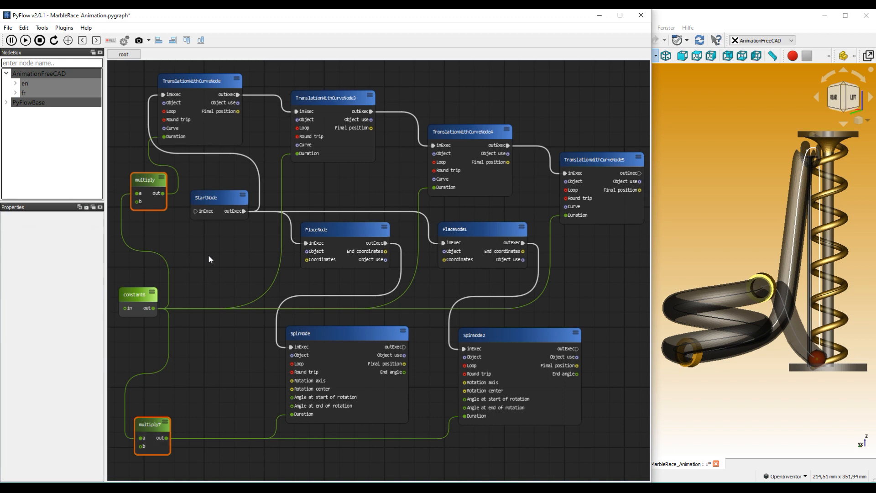
left_click(226, 197)
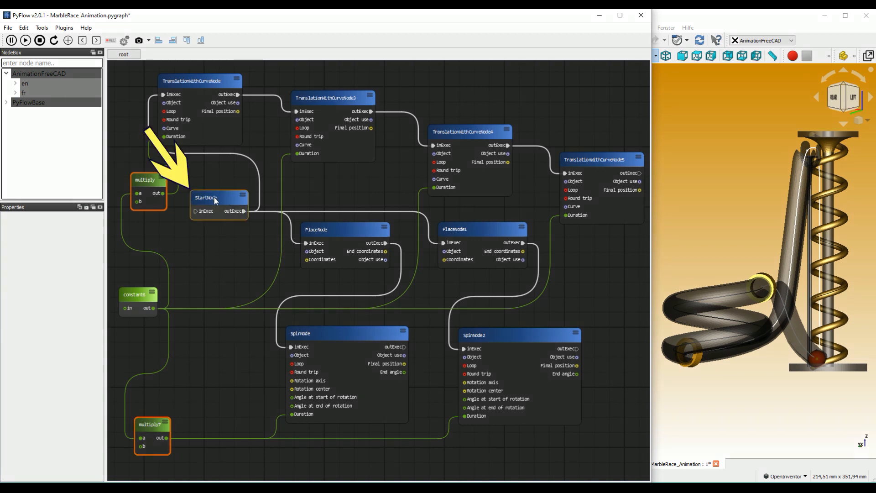
left_click(76, 249)
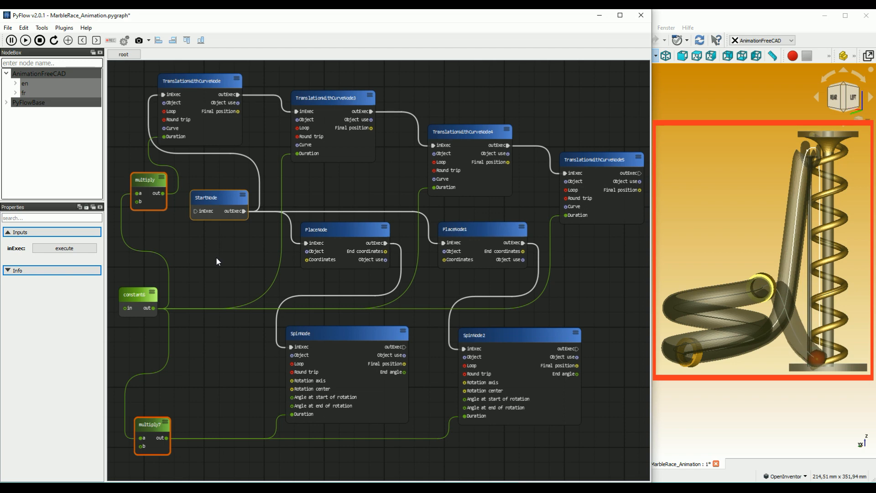
left_click(80, 250)
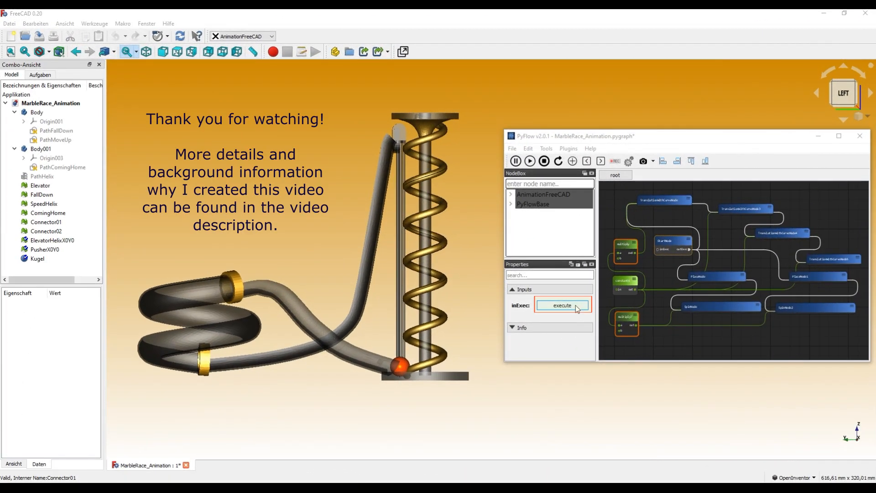
left_click(577, 307)
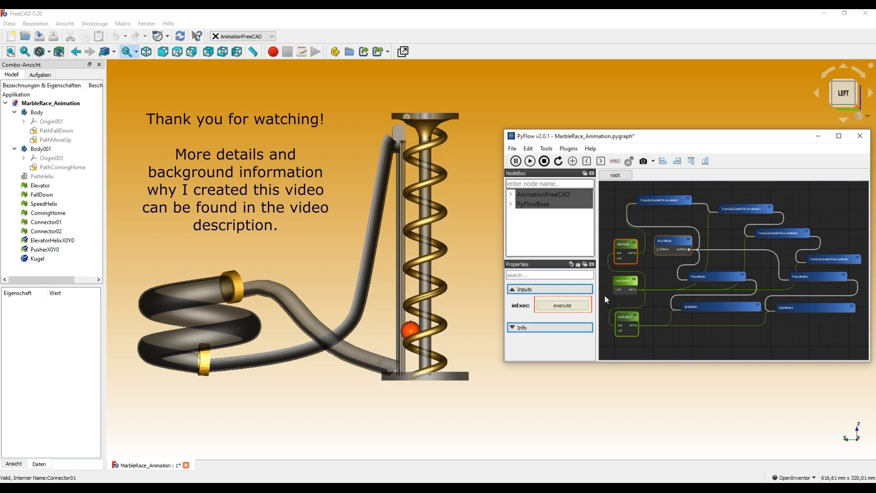